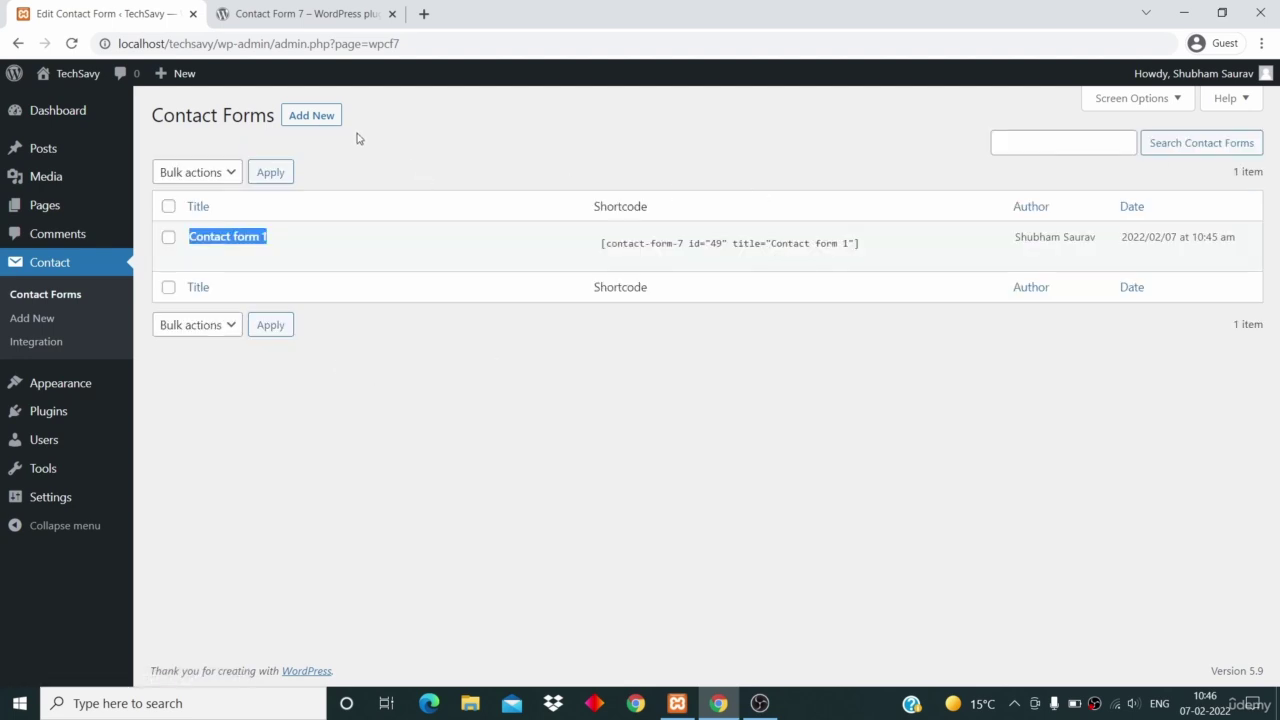
Step: Abandon a blank new form and open Contact form 1 for editing
click(321, 121)
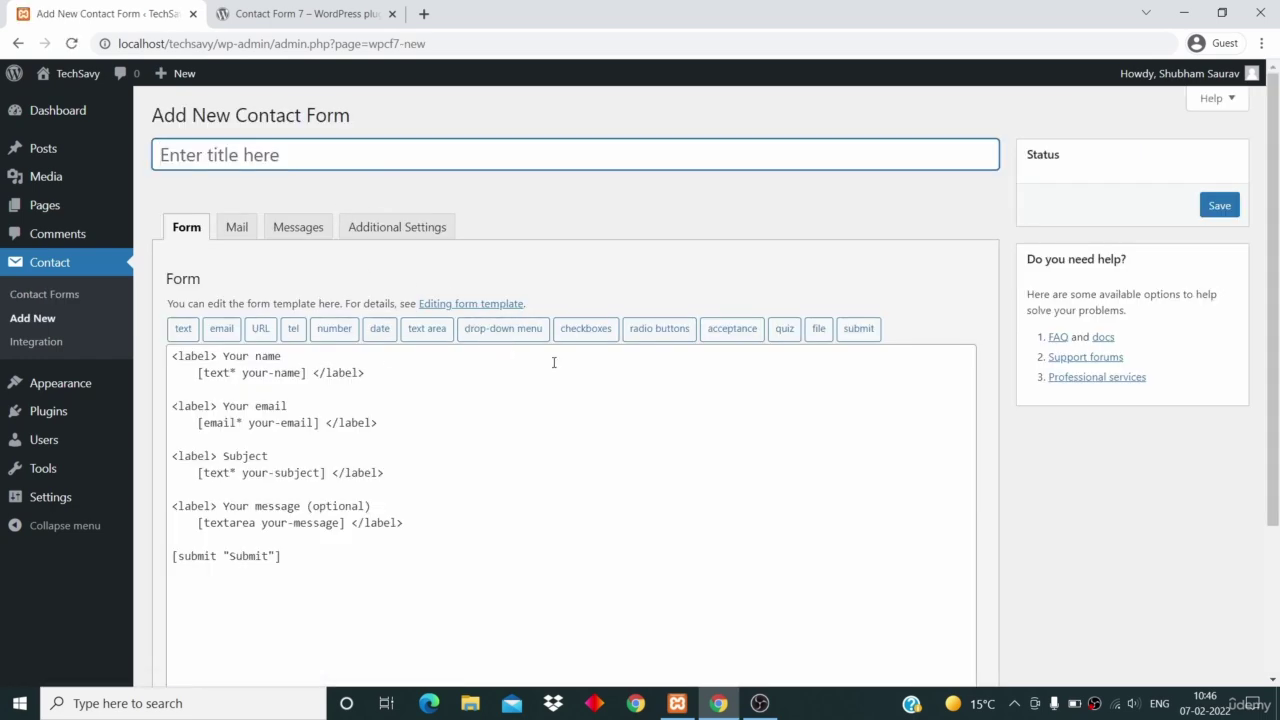
click(52, 295)
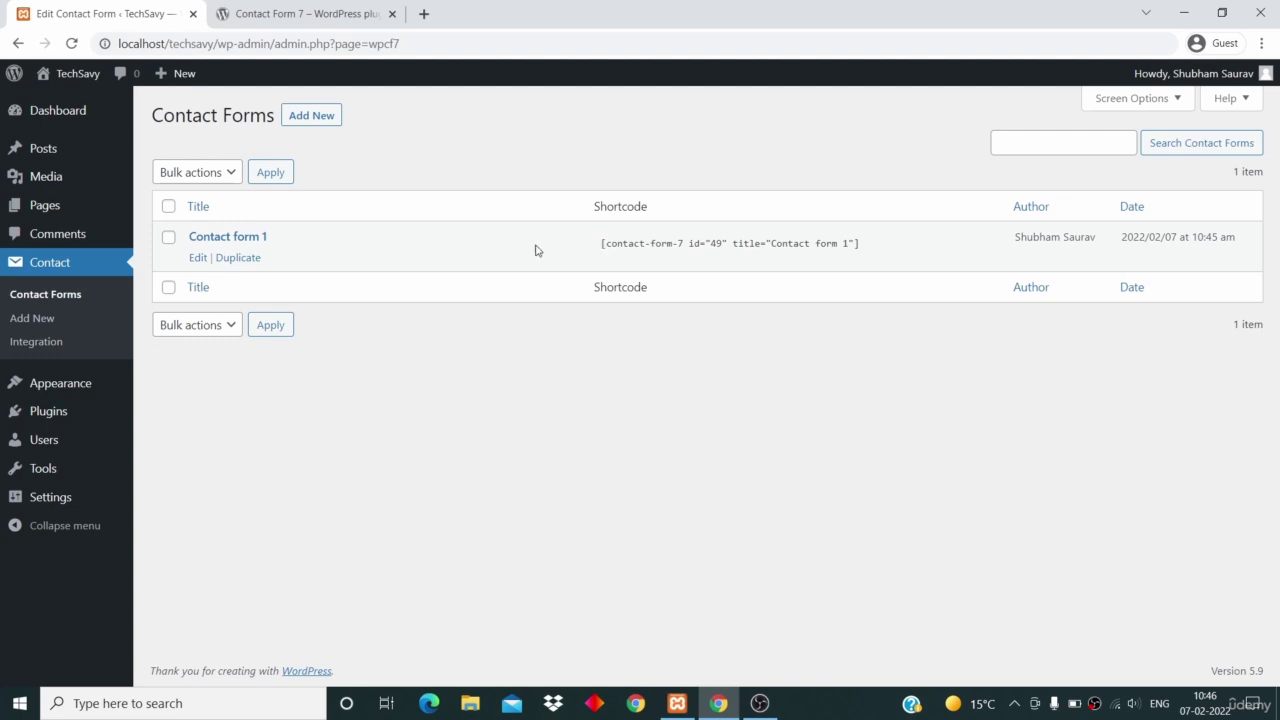
click(196, 258)
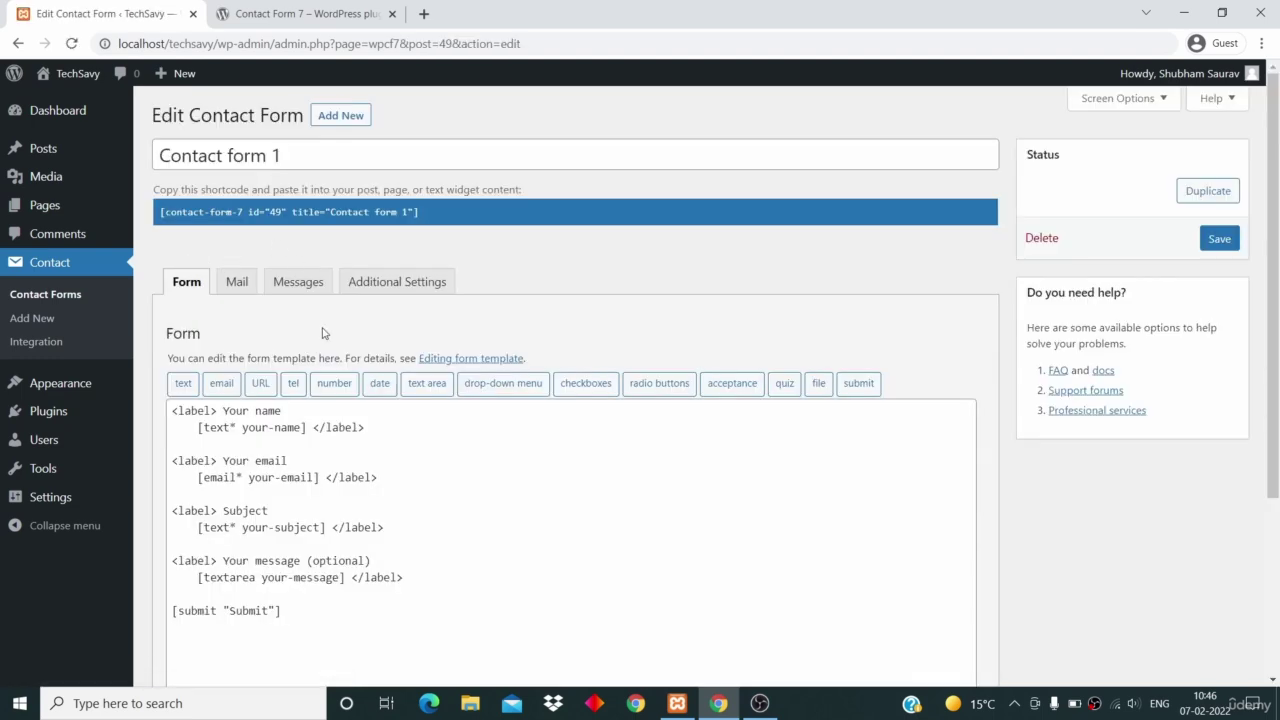
Step: Show Contact form 1's Mail settings: To [_site_admin_email], subject [_site_title] "[your-subject]"
click(237, 280)
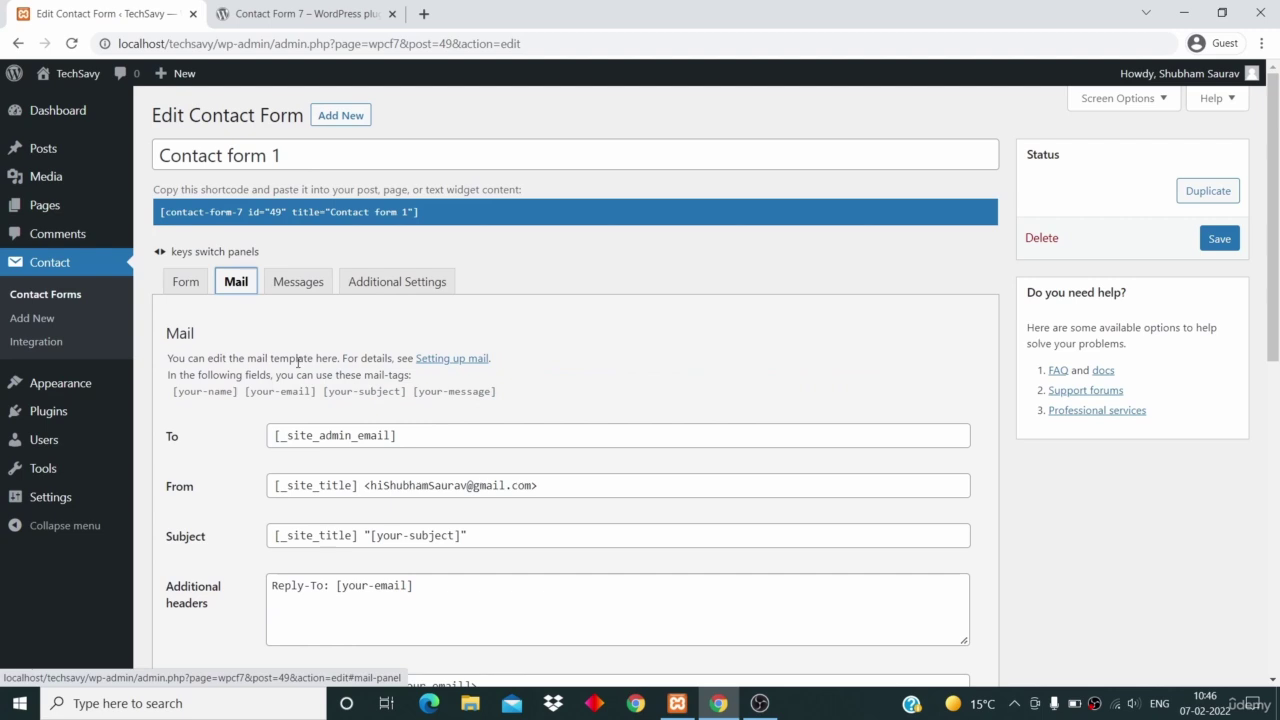
scroll(281, 333, down, 3)
drag(432, 260, 242, 250)
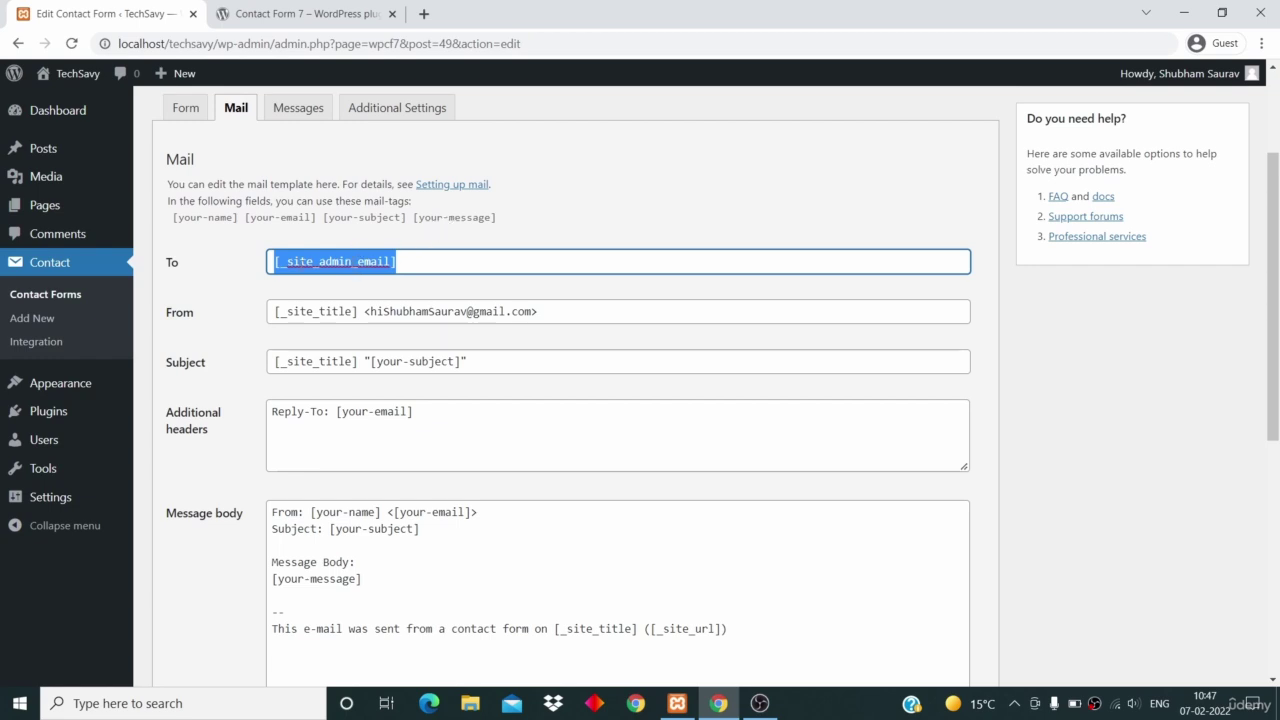
click(191, 363)
mouse_move(49, 503)
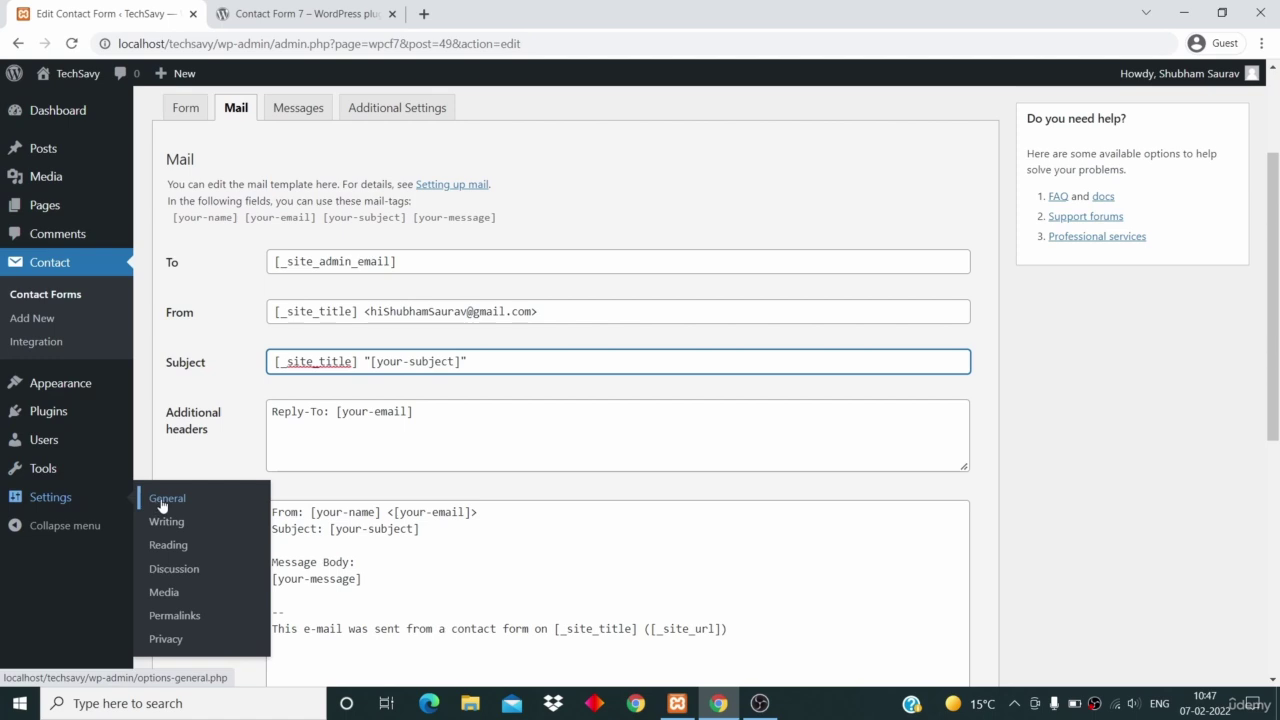
Step: Open Settings > General in a new browser tab
click(268, 229)
mouse_move(94, 508)
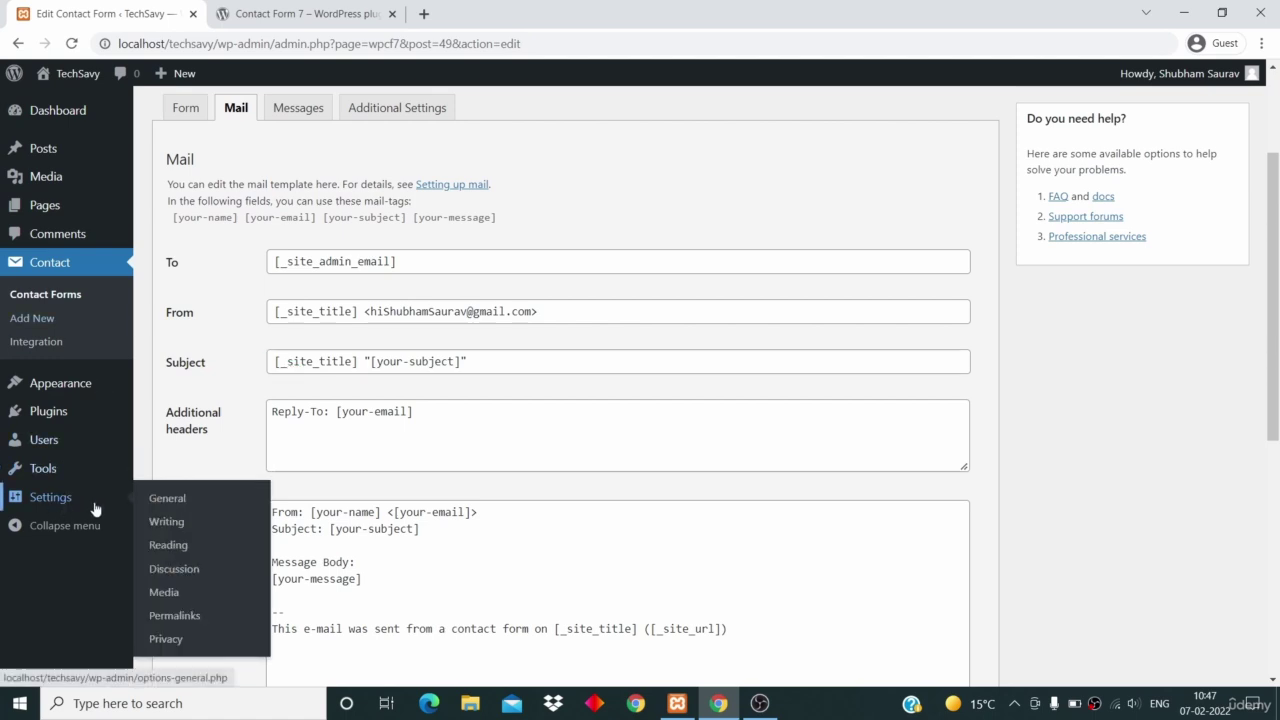
right_click(175, 496)
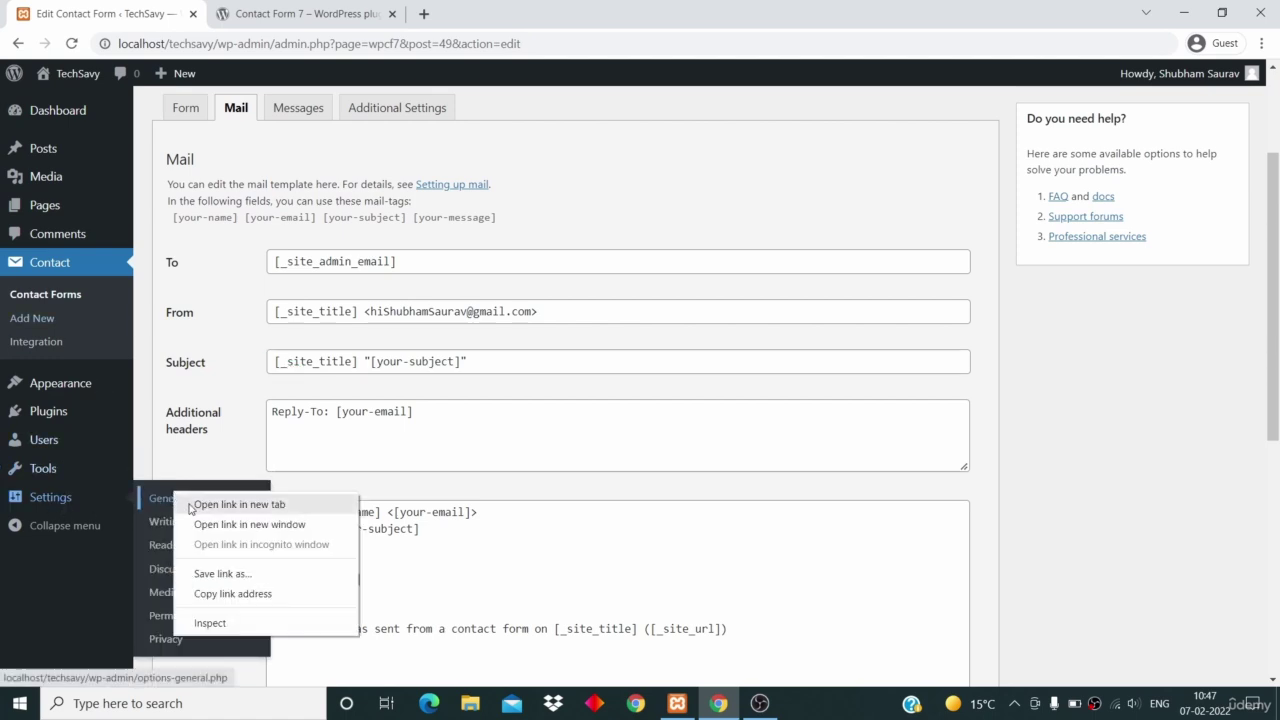
click(232, 504)
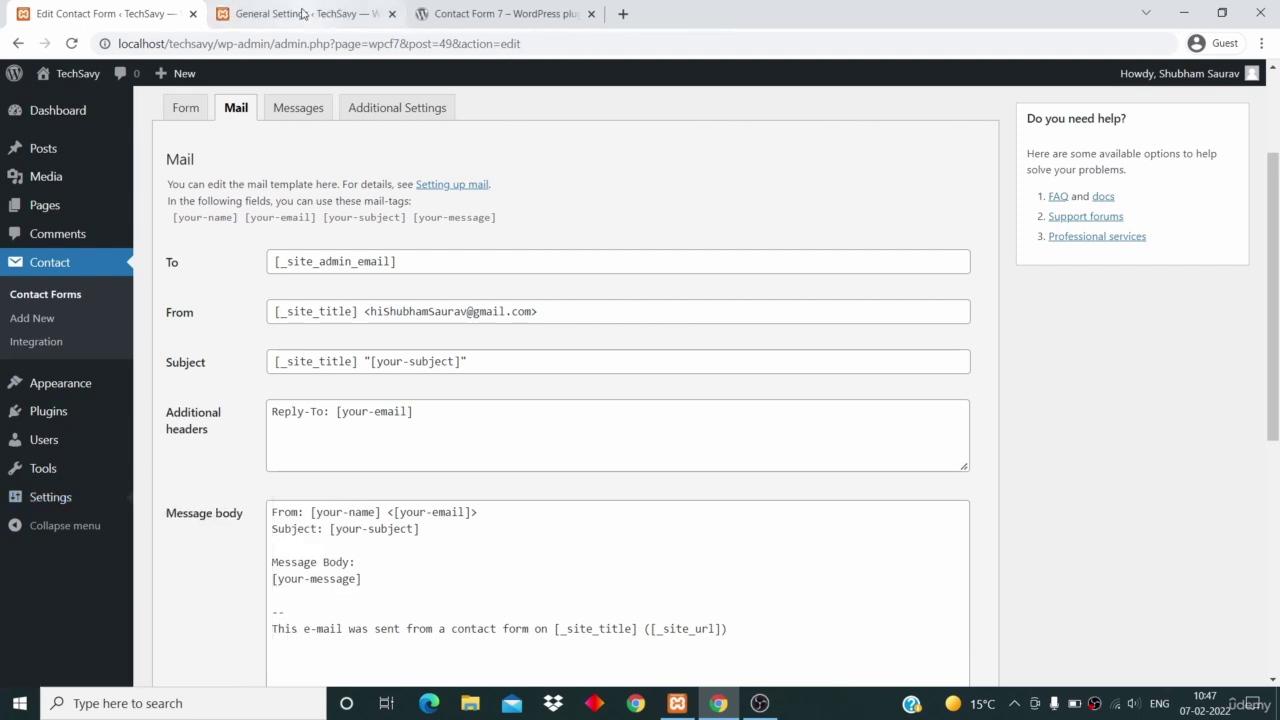
Step: Check the Administration Email Address in General Settings, then return to the form's mail settings
click(306, 15)
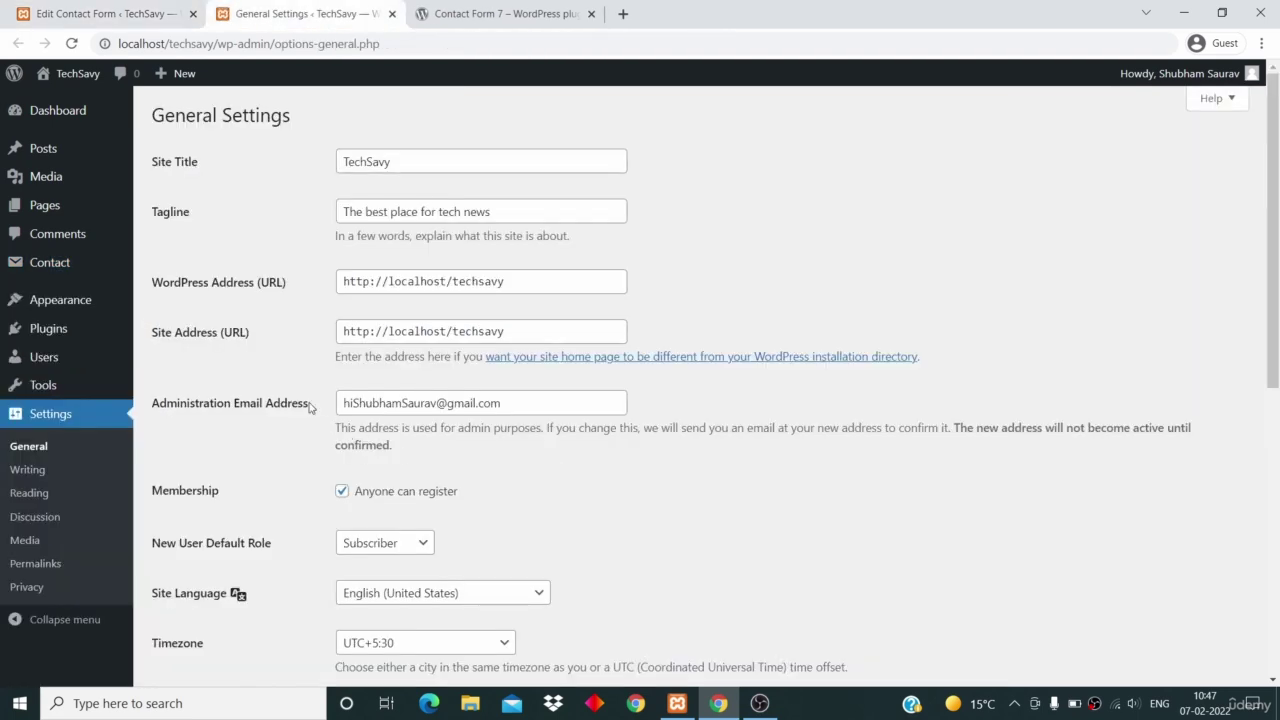
drag(503, 403, 337, 400)
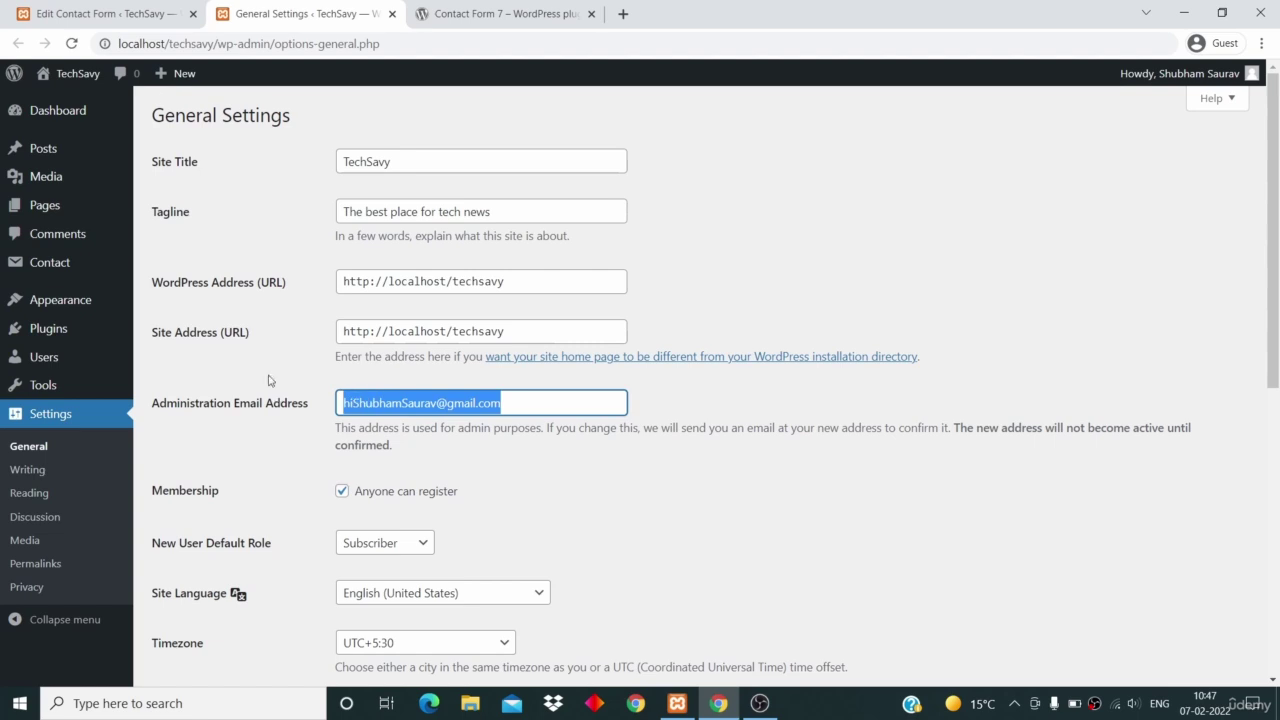
click(118, 14)
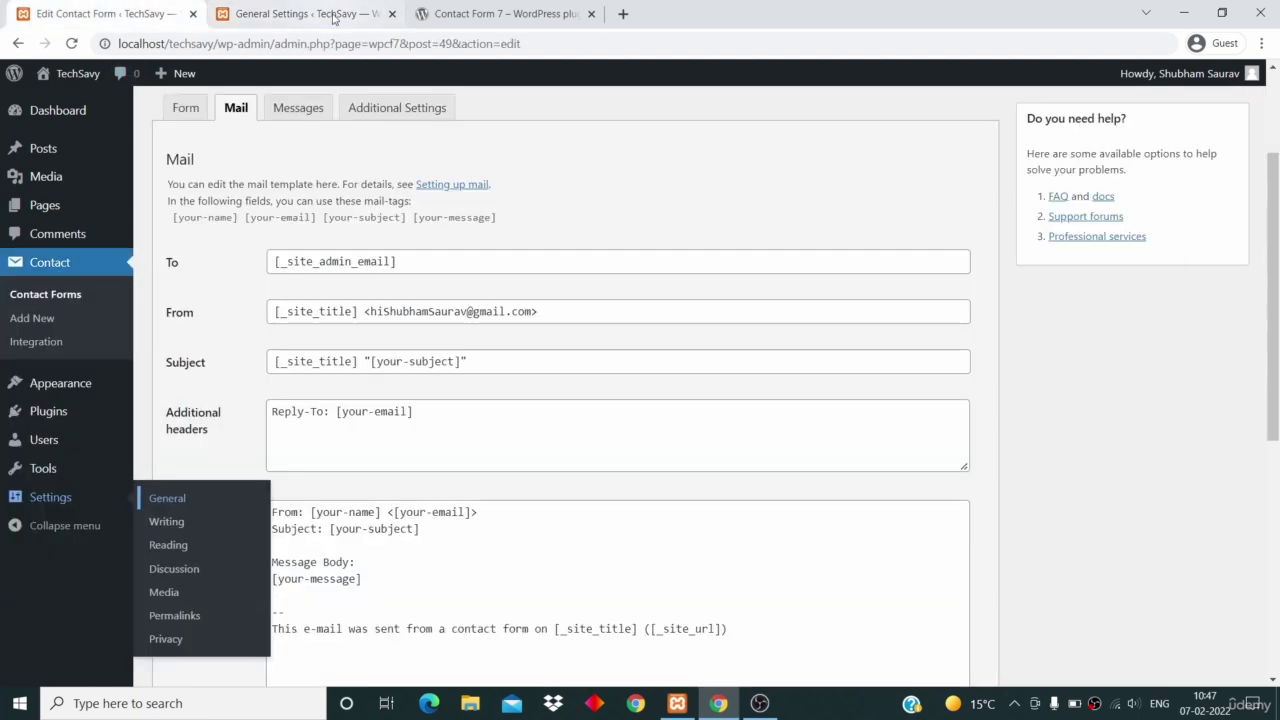
click(306, 15)
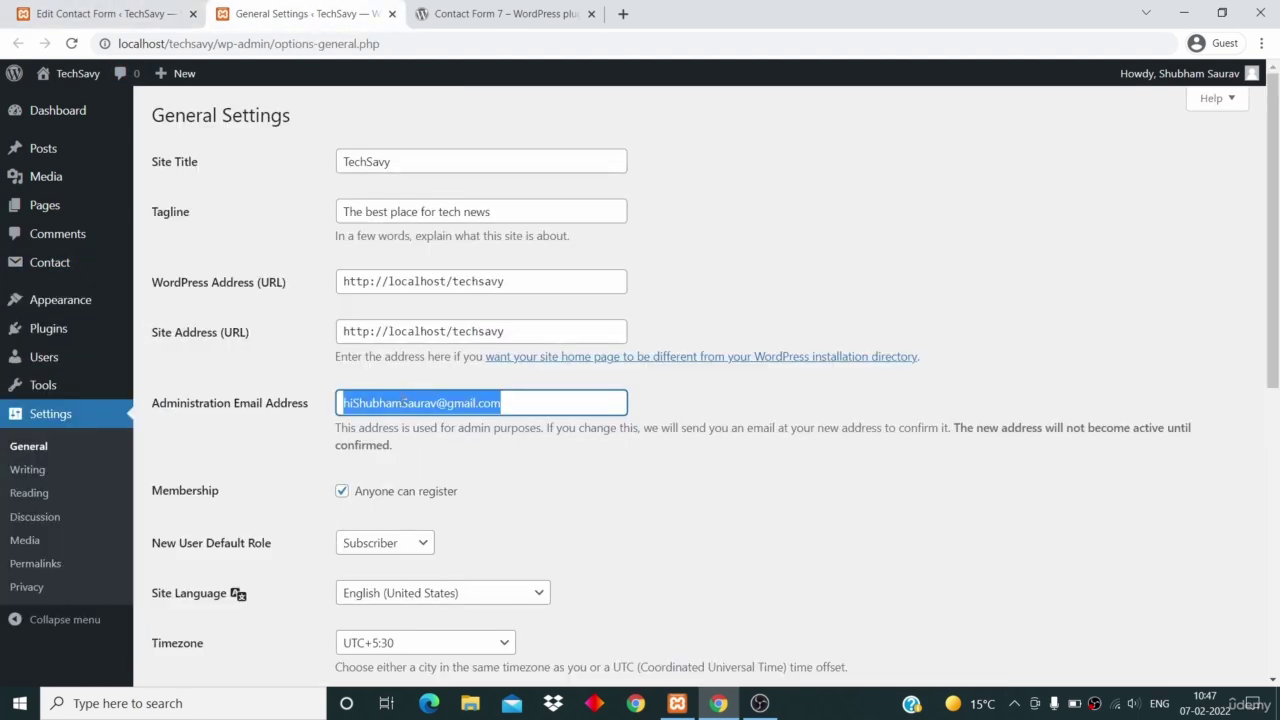
click(97, 20)
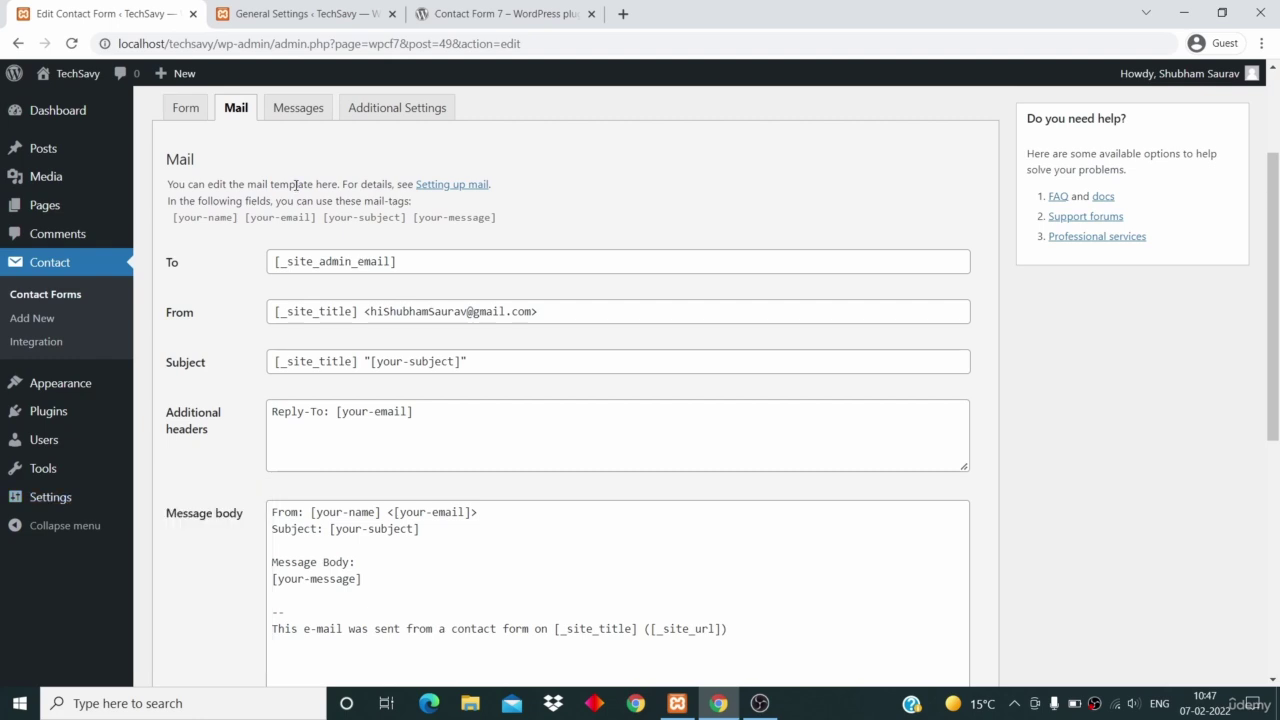
drag(437, 261, 260, 252)
key(ctrl+c)
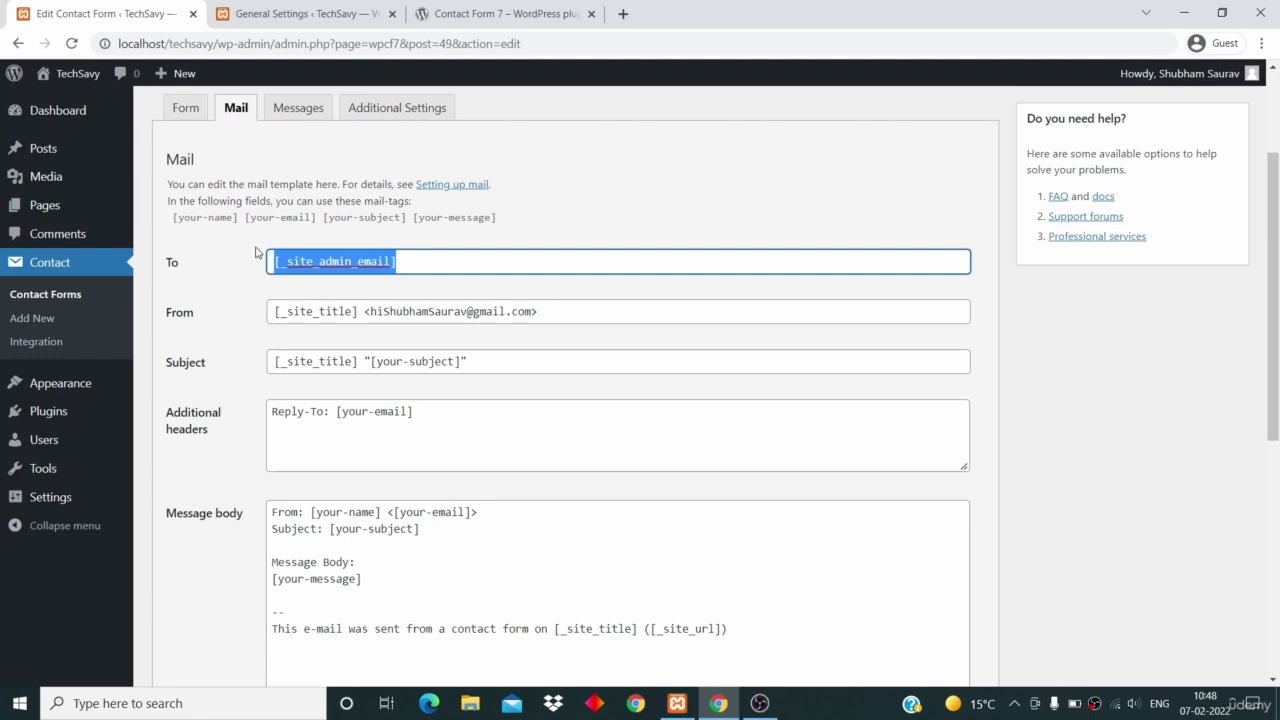
key(BackSpace)
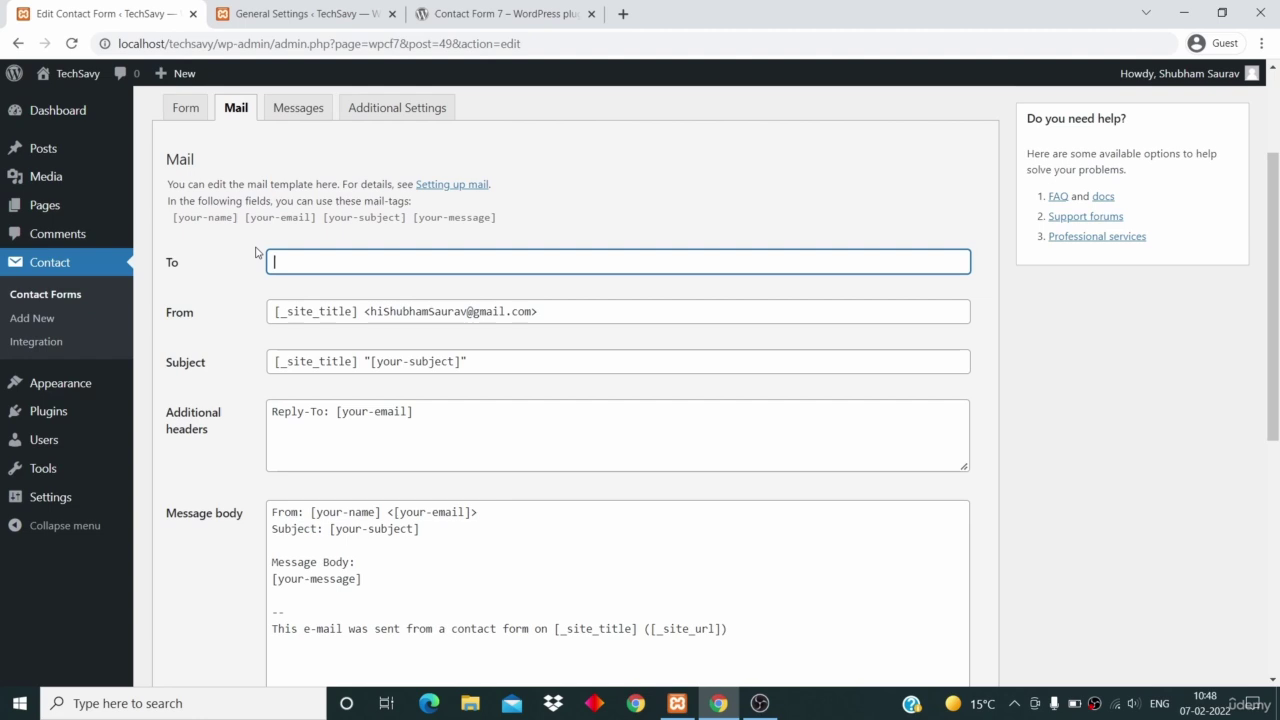
key(ctrl+v)
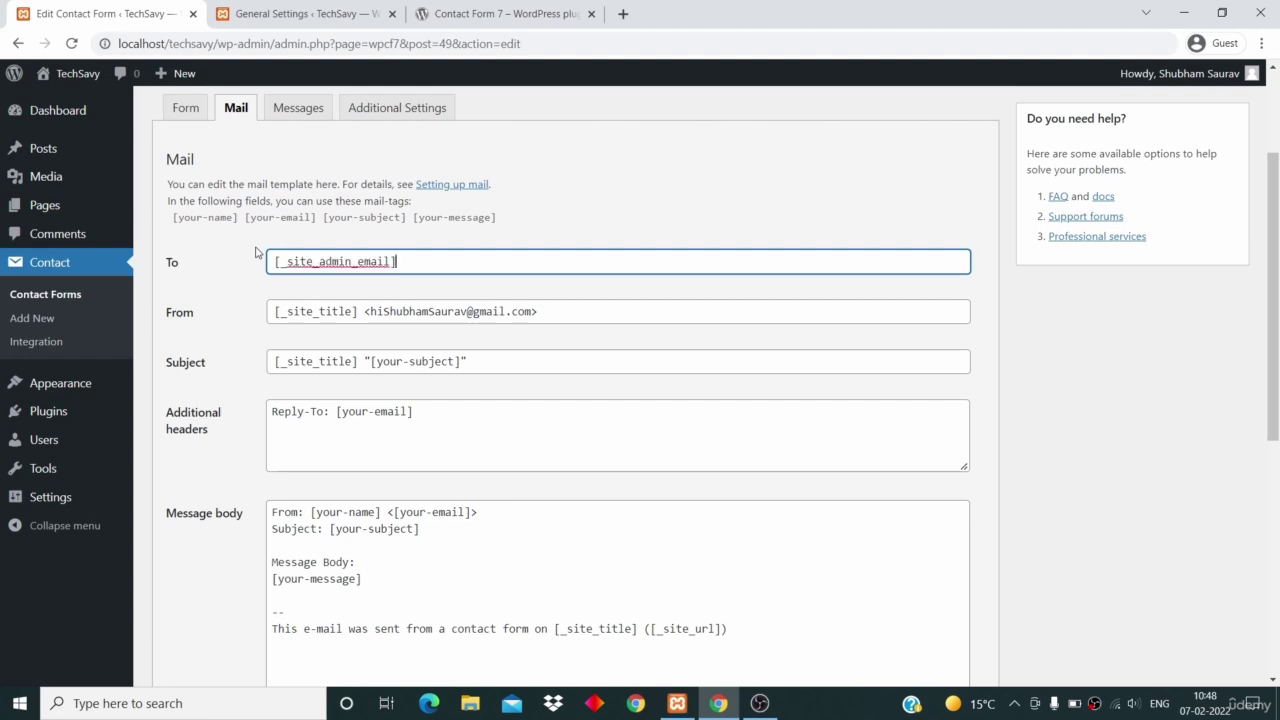
scroll(255, 252, up, 1)
click(277, 277)
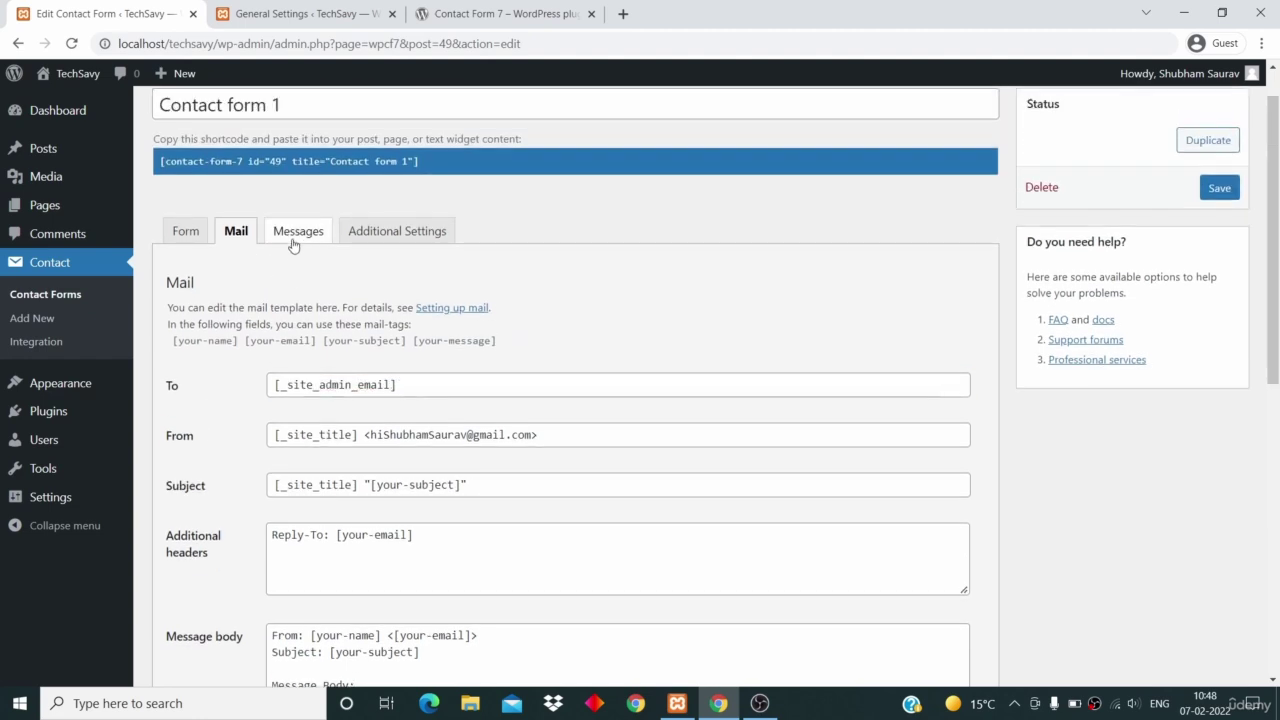
Step: Show the Messages panel and select the 'Thank you for your message. It has been sent.' text
click(291, 241)
scroll(437, 203, down, 1)
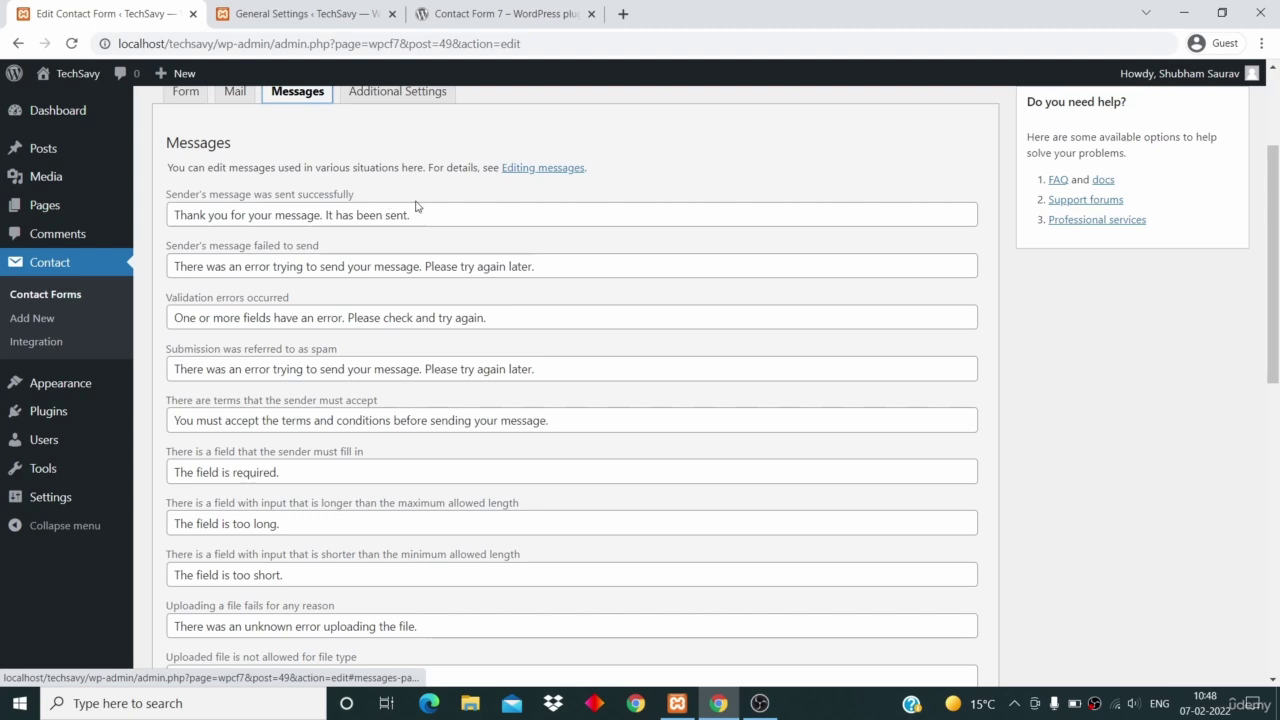
drag(441, 212, 145, 204)
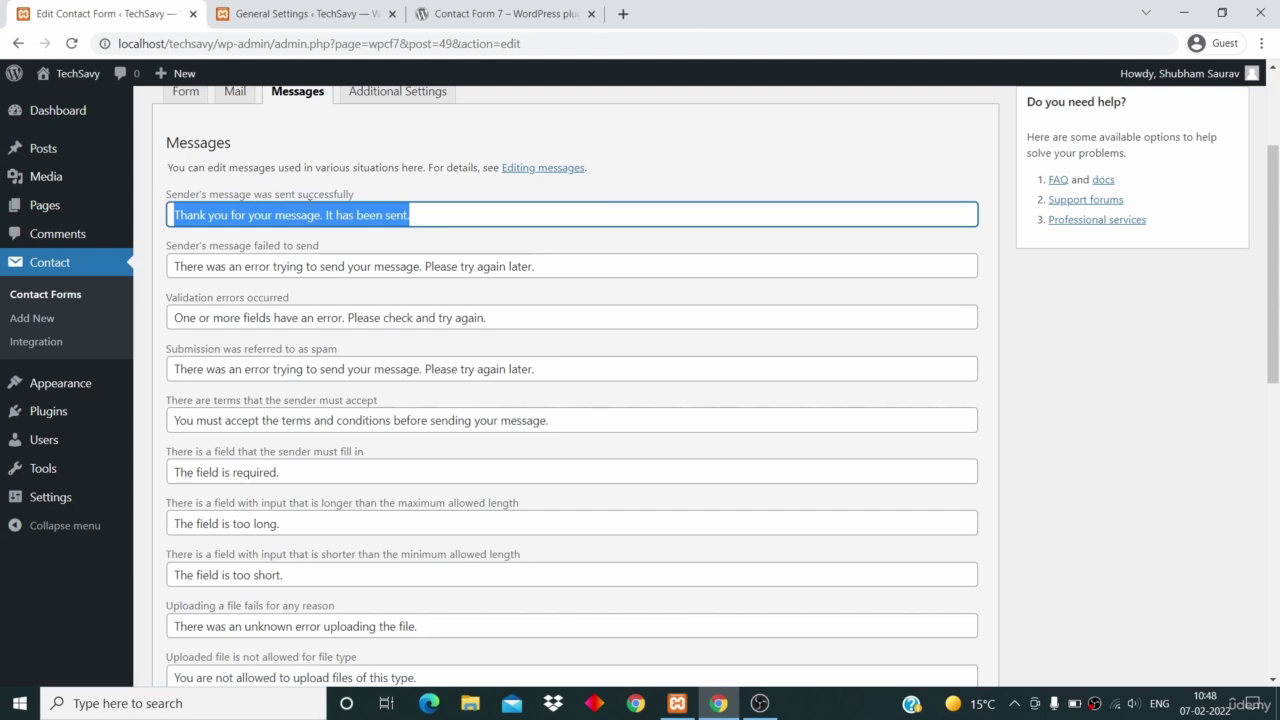
scroll(308, 200, down, 1)
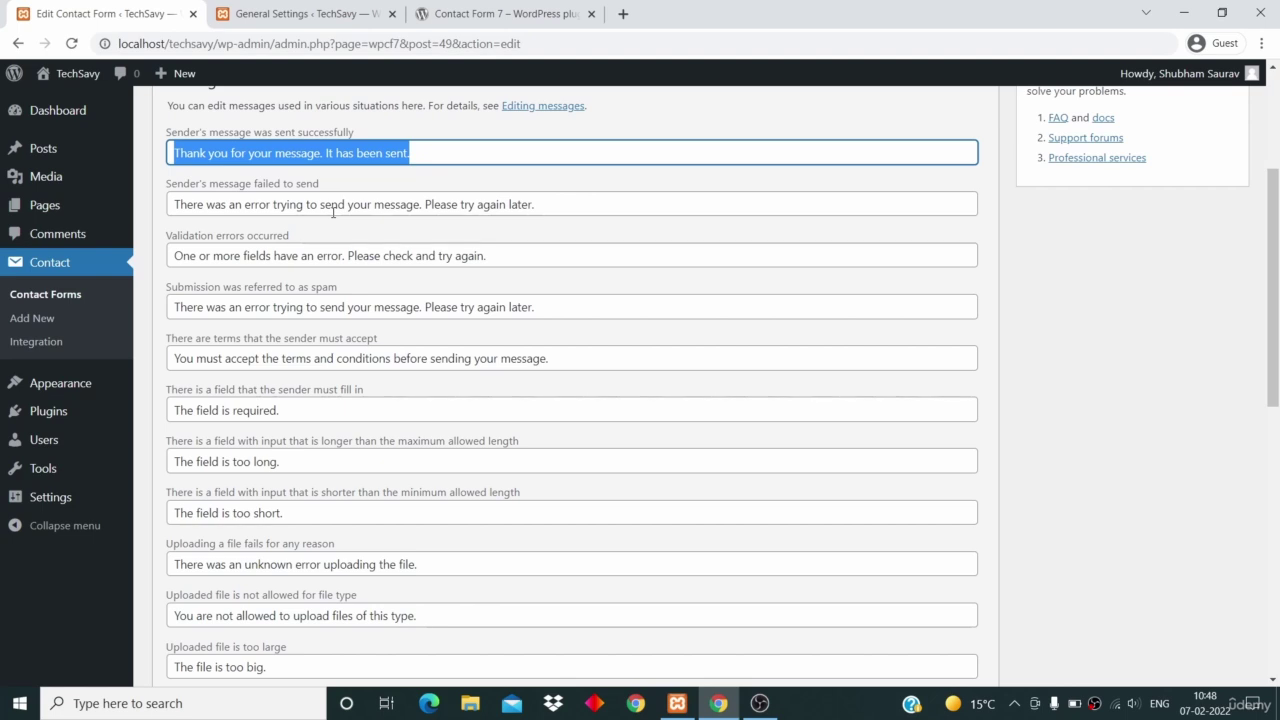
Step: Review the failed-to-send and validation-error message texts
click(333, 210)
key(ctrl+a)
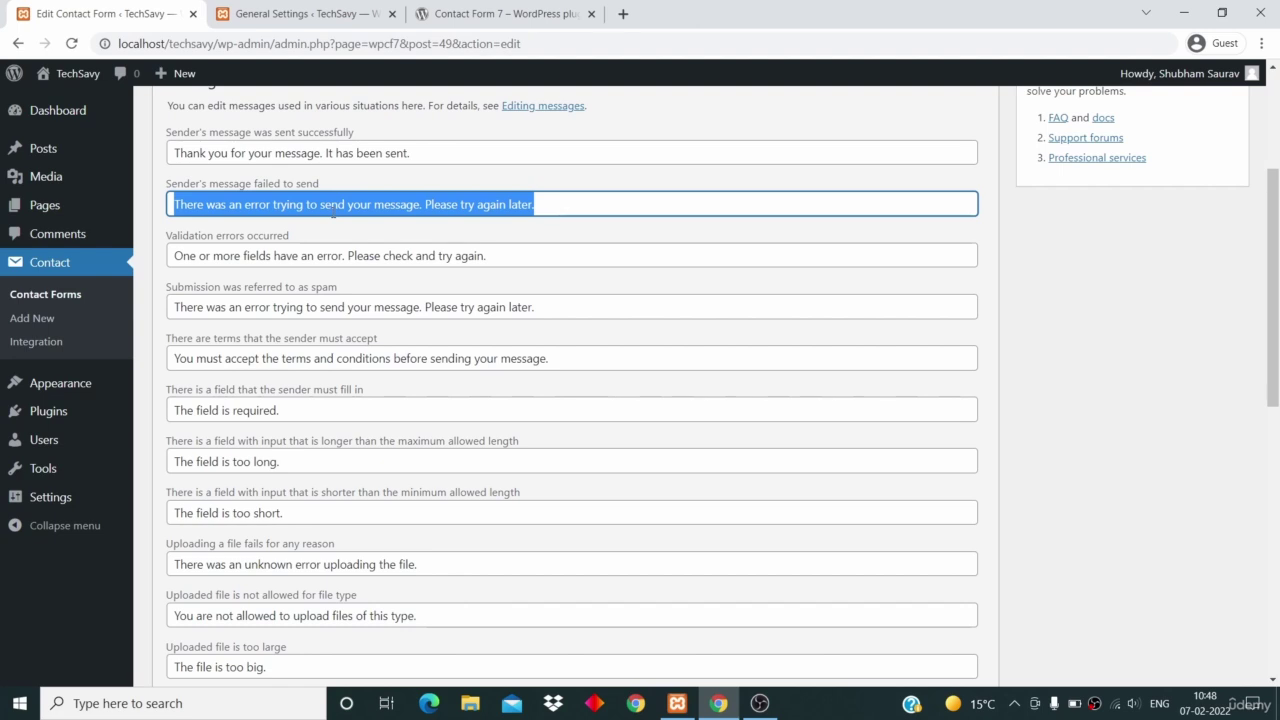
double_click(378, 256)
key(ctrl+a)
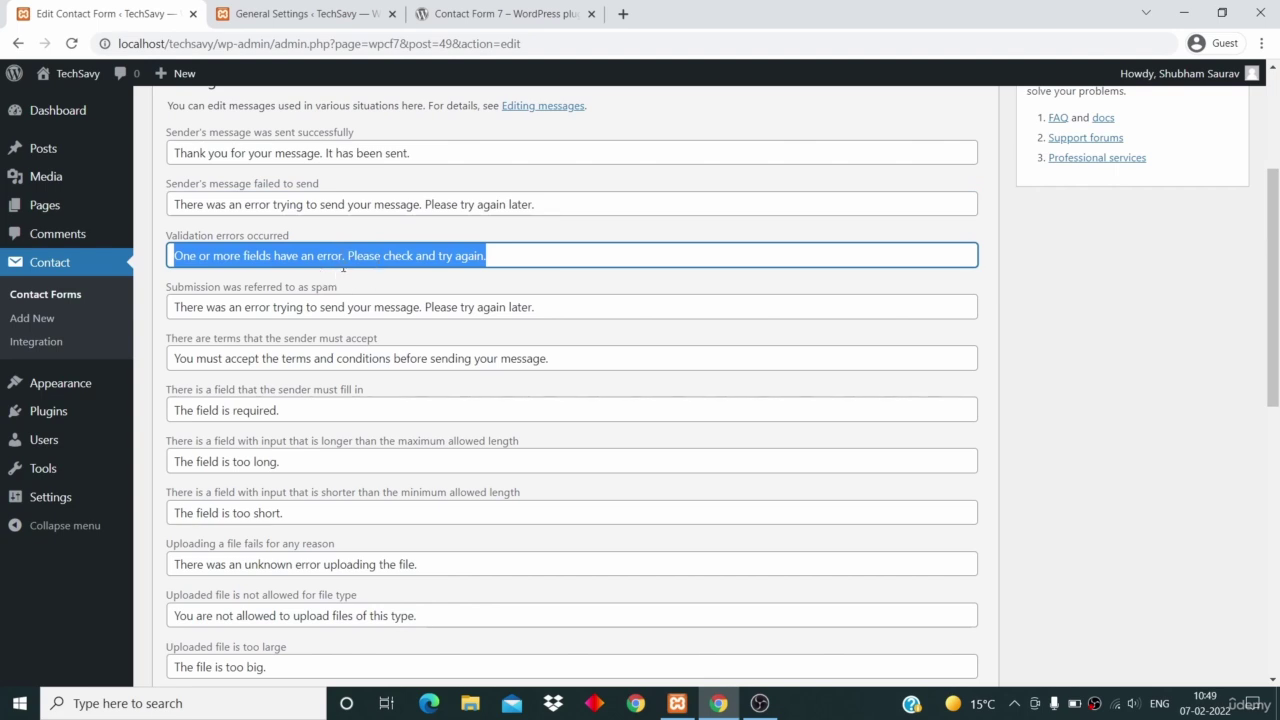
scroll(359, 318, down, 4)
scroll(359, 320, up, 7)
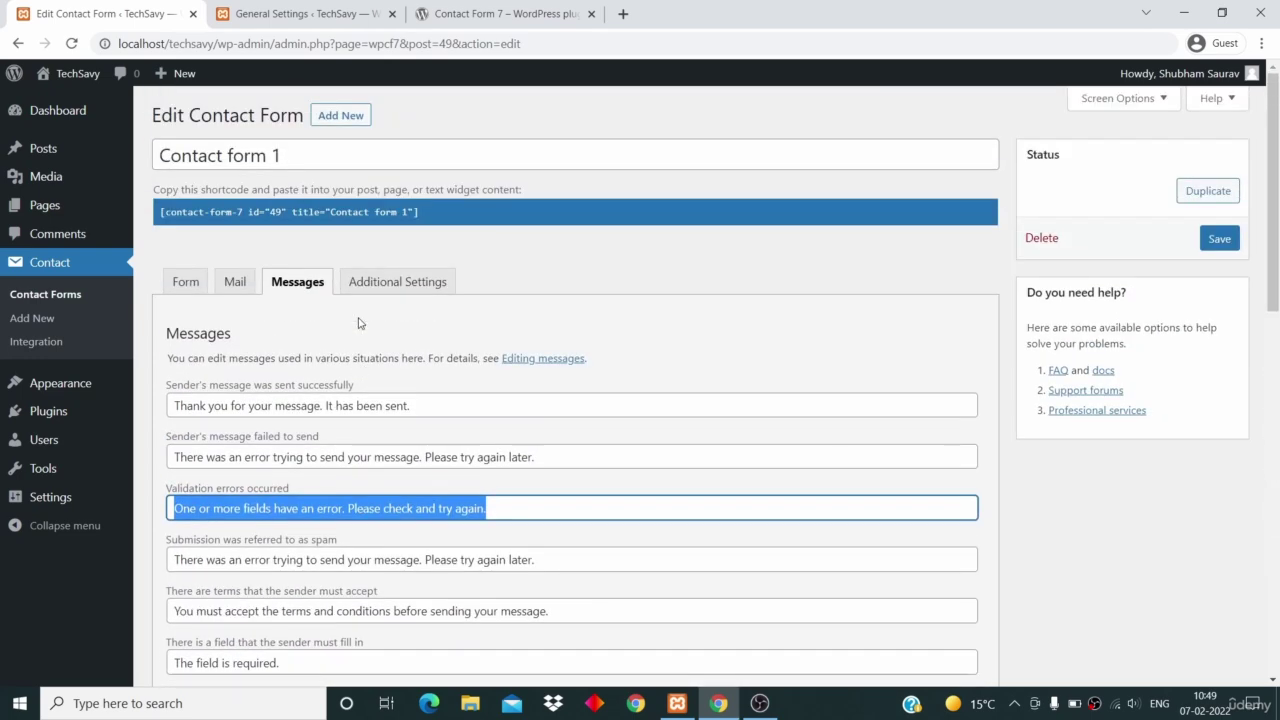
Step: Recheck the Mail tab's To field, then return to the Contact Forms list with the id 49 shortcode
click(235, 283)
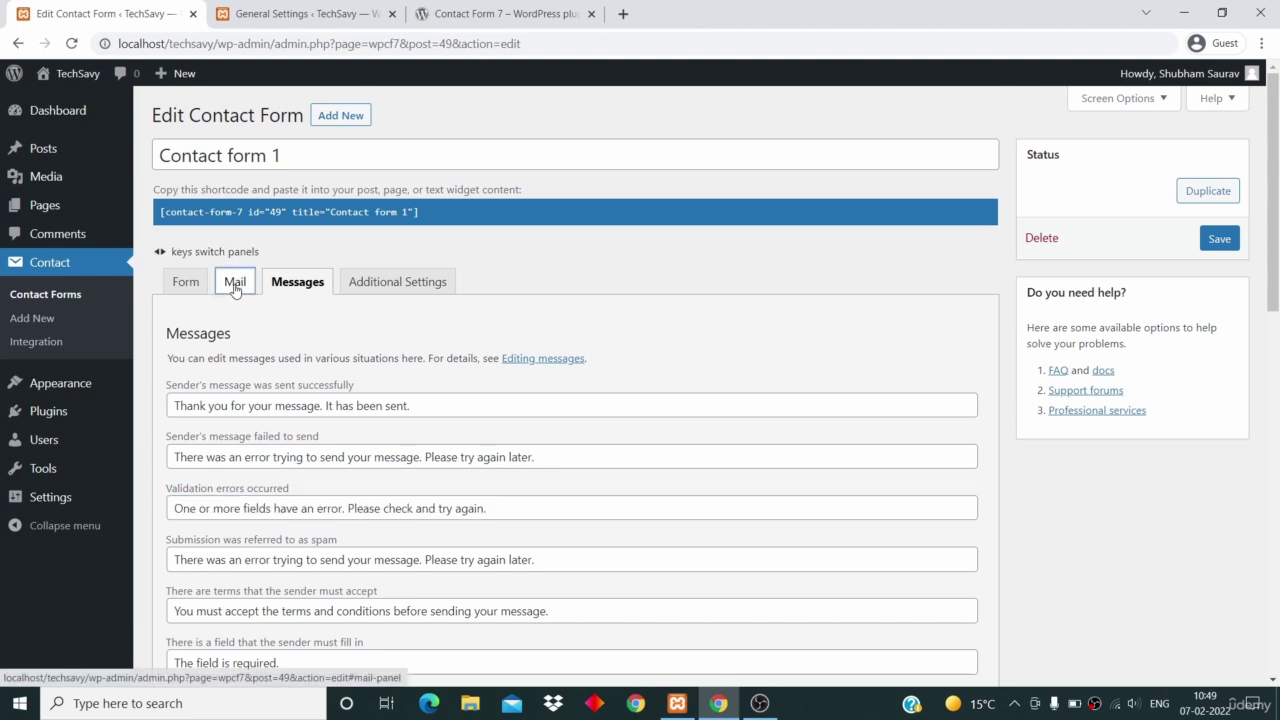
key(Tab)
key(Tab)
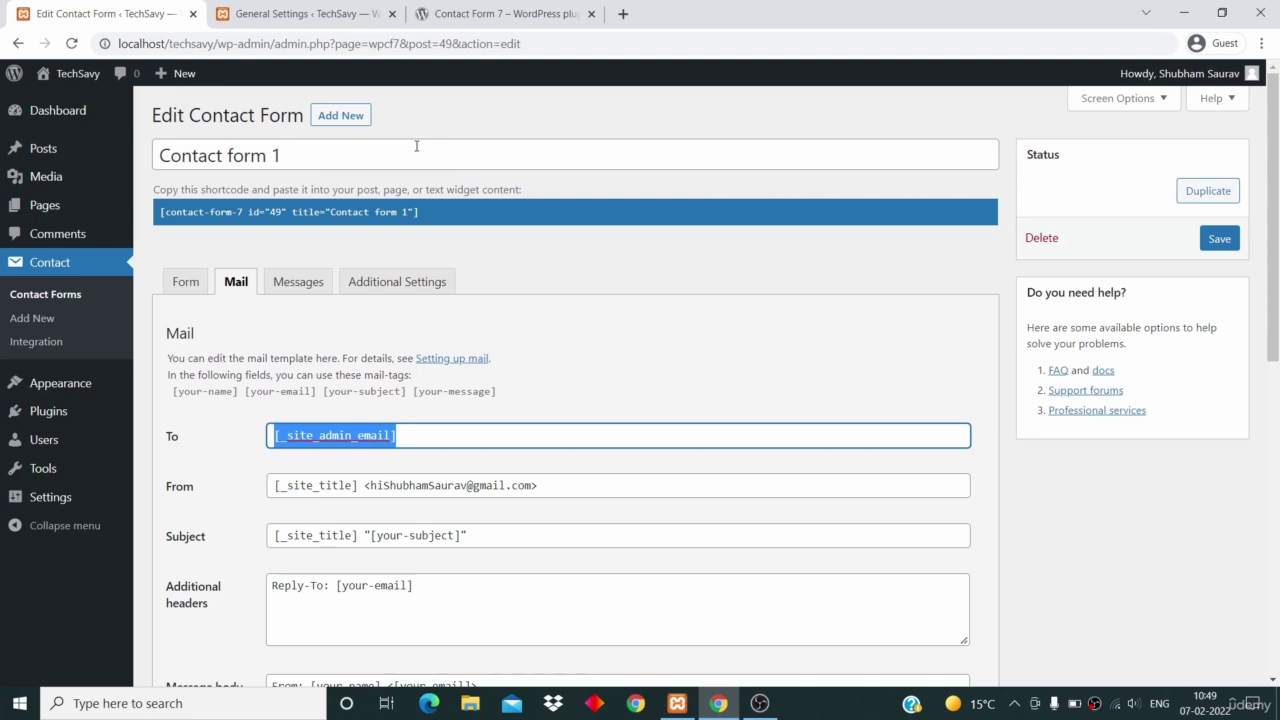
scroll(360, 298, down, 2)
scroll(355, 302, up, 2)
click(48, 297)
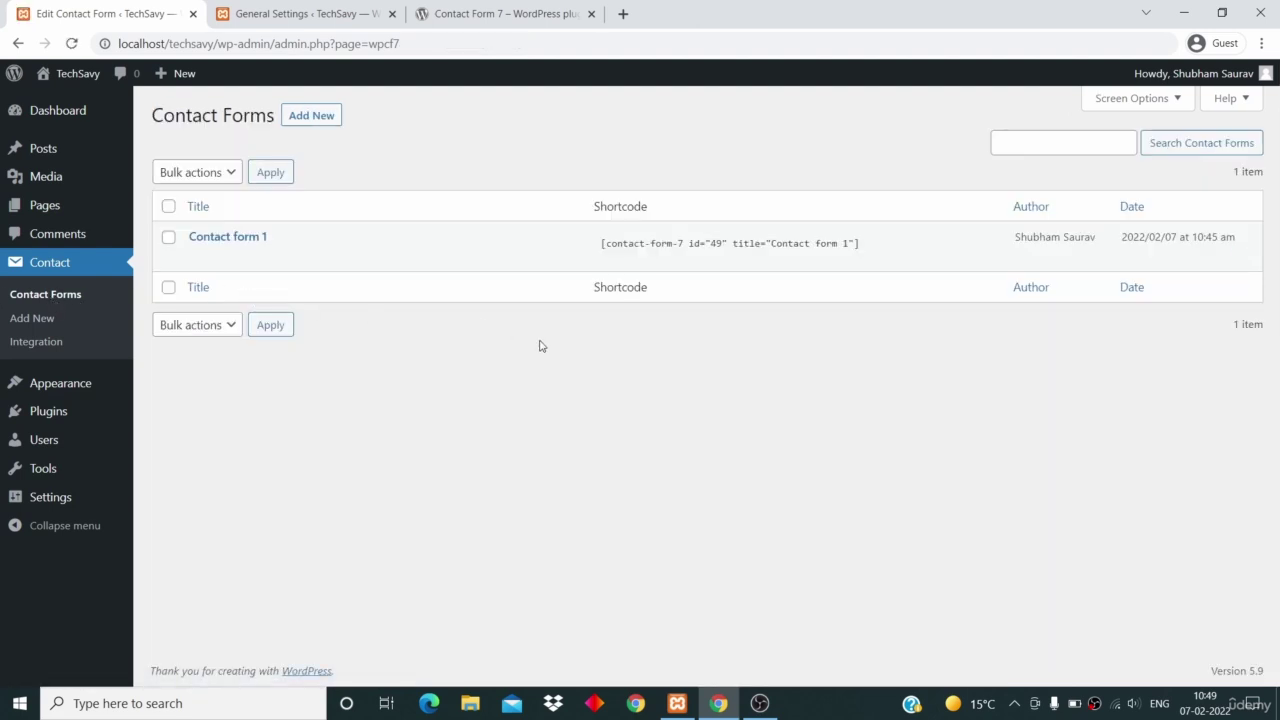
click(600, 243)
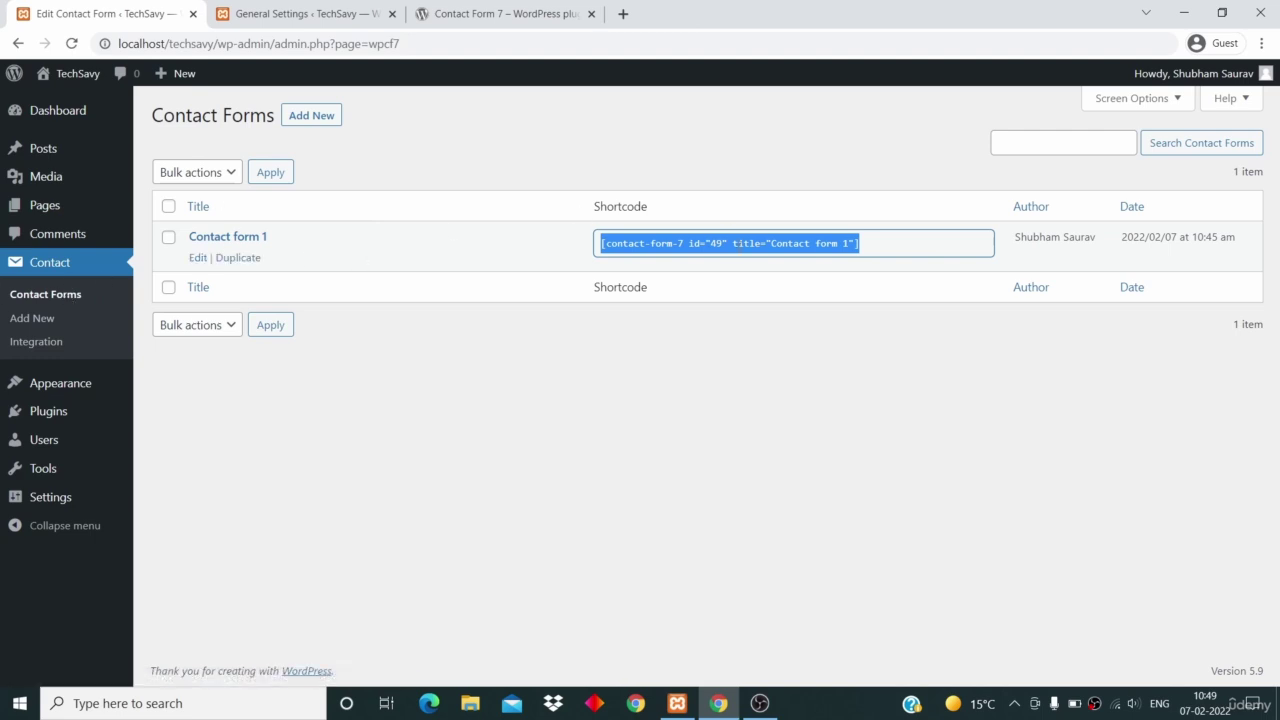
right_click(765, 248)
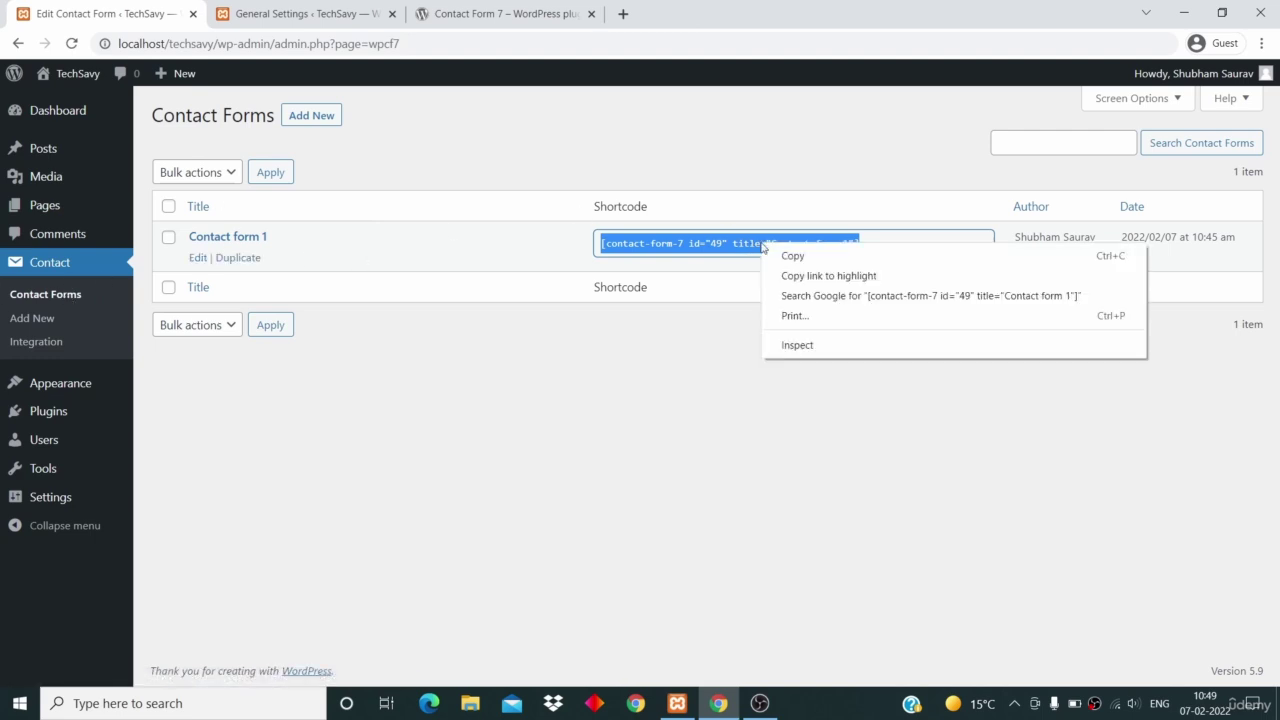
click(790, 256)
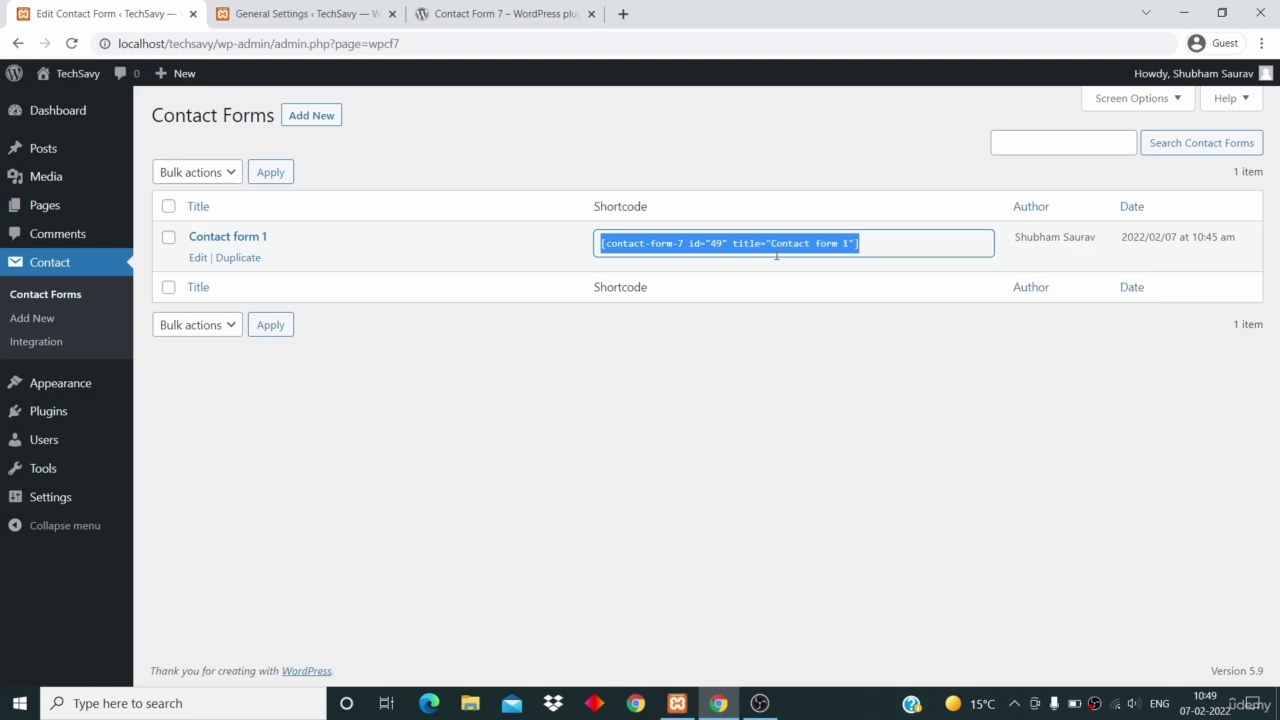
click(697, 425)
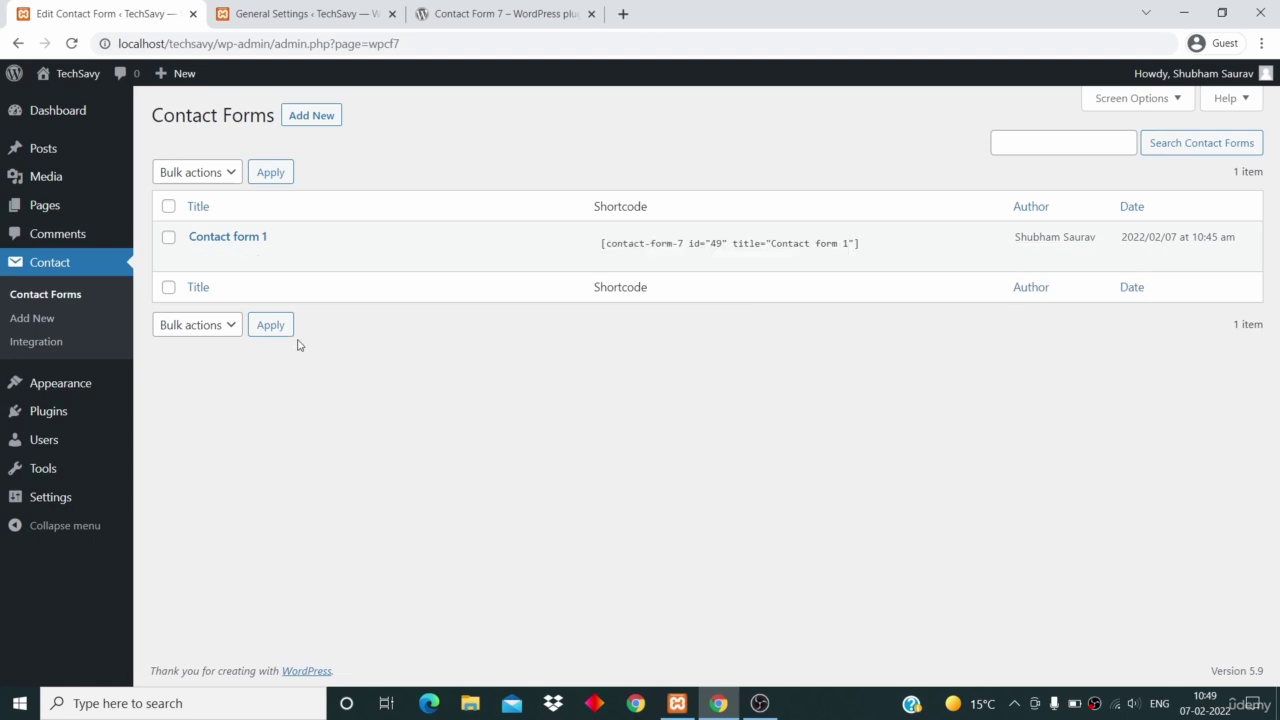
Step: Start a new page in the block editor and dismiss the welcome tour
click(45, 205)
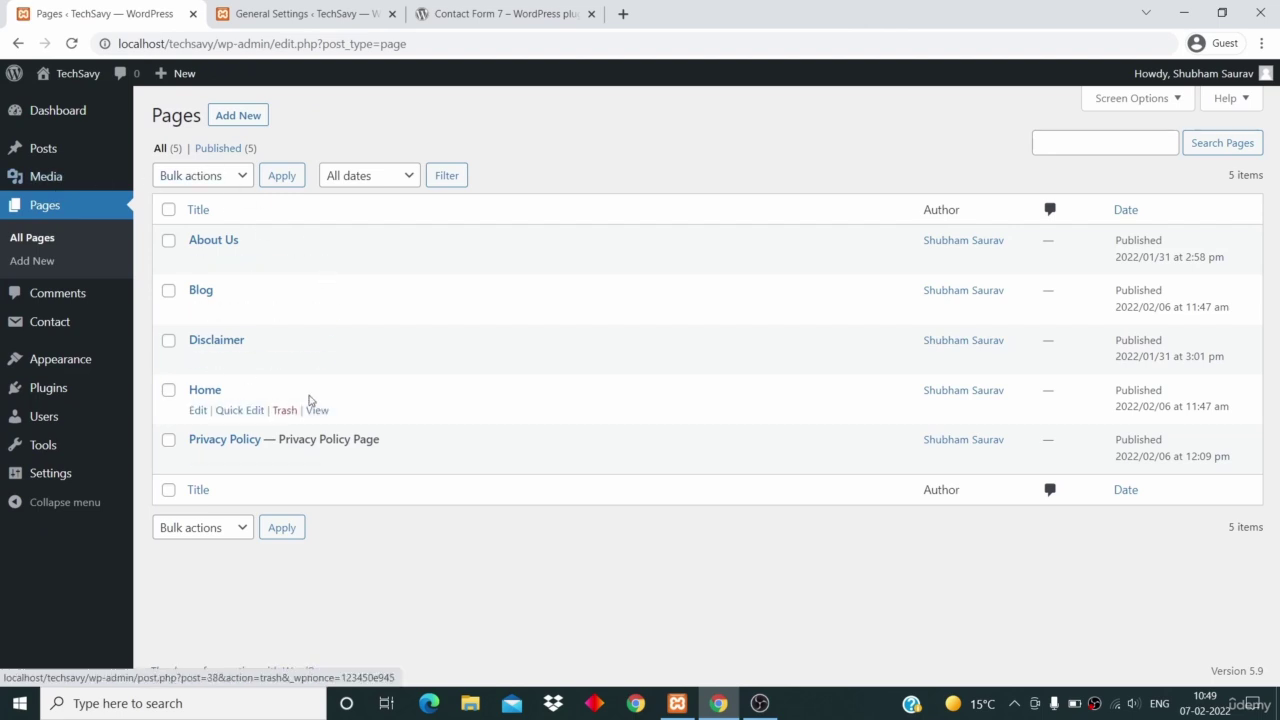
click(236, 117)
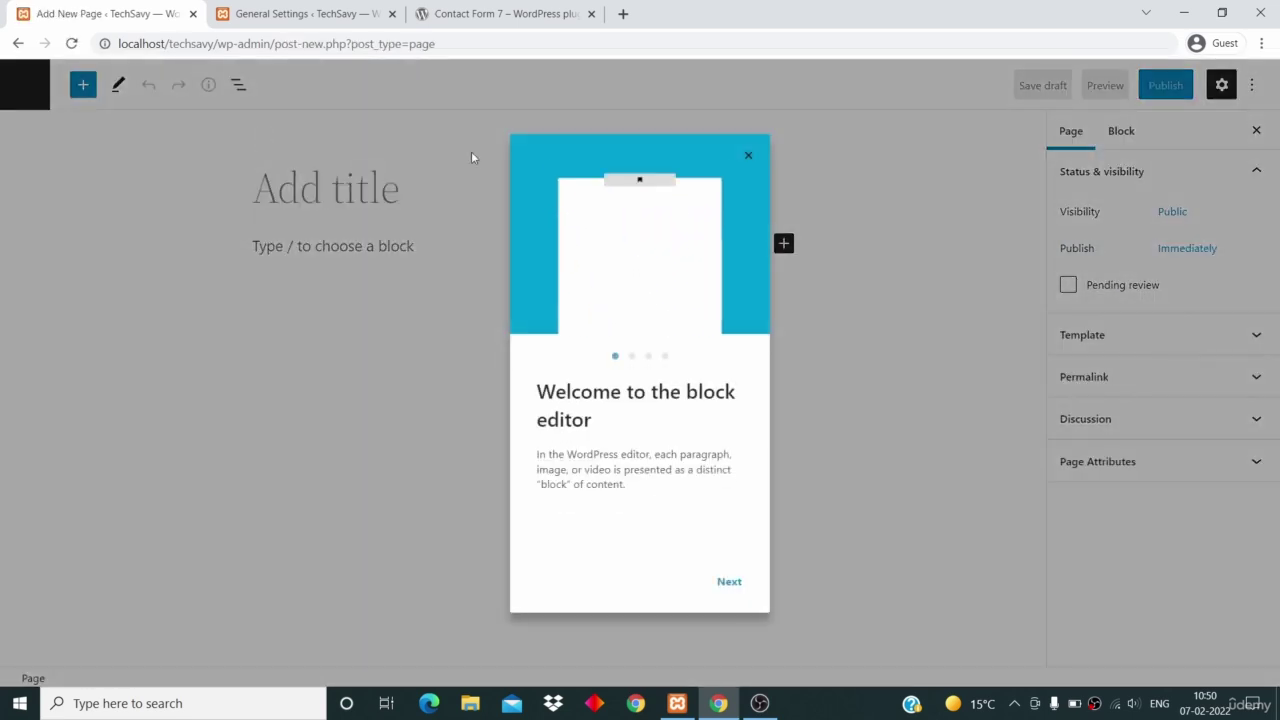
click(745, 157)
Step: Title the new page 'Contact Us'
click(491, 190)
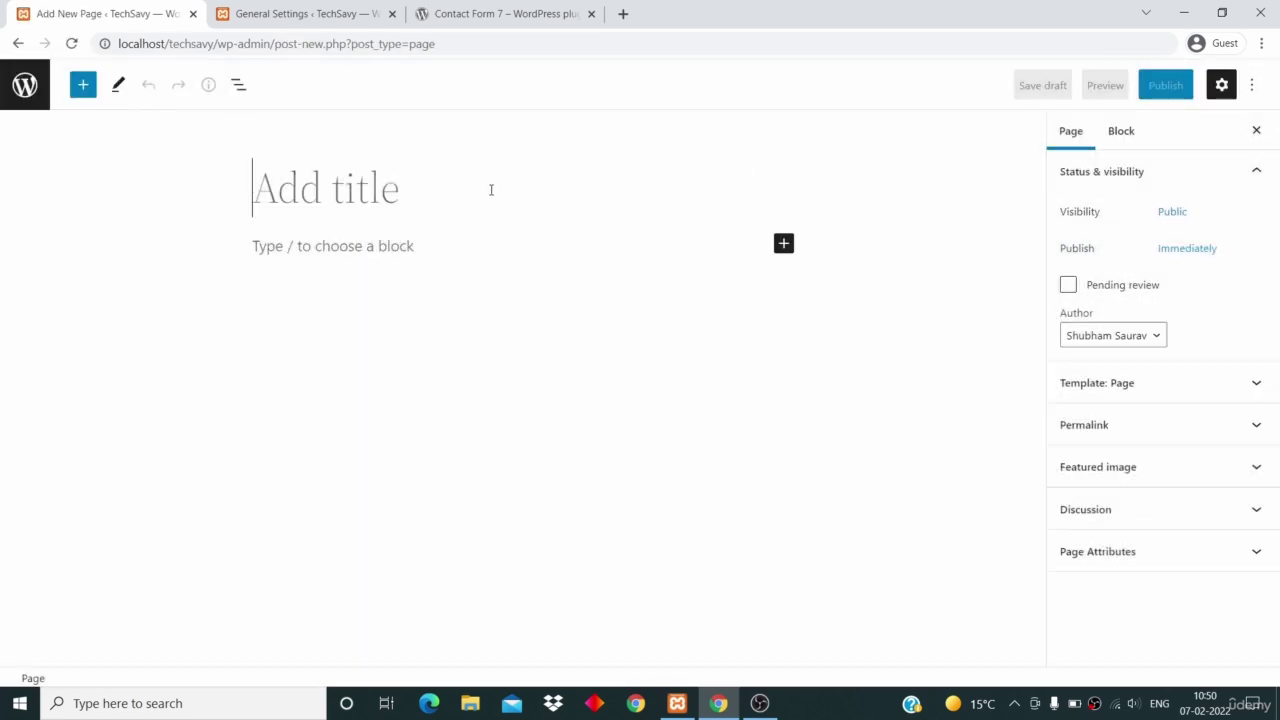
text(Contact us)
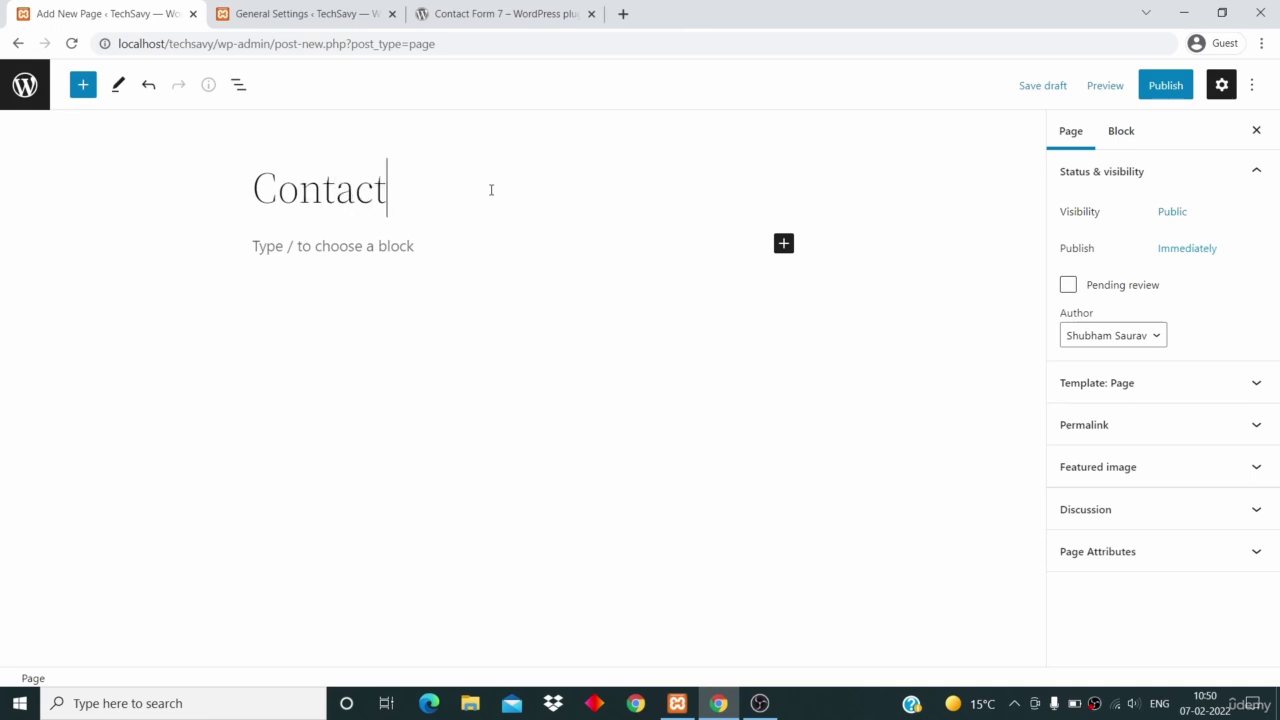
key(BackSpace)
key(BackSpace)
text(Us)
click(496, 250)
Step: Paste the copied shortcode as a Contact Form 7 block set to Contact form 1
right_click(496, 250)
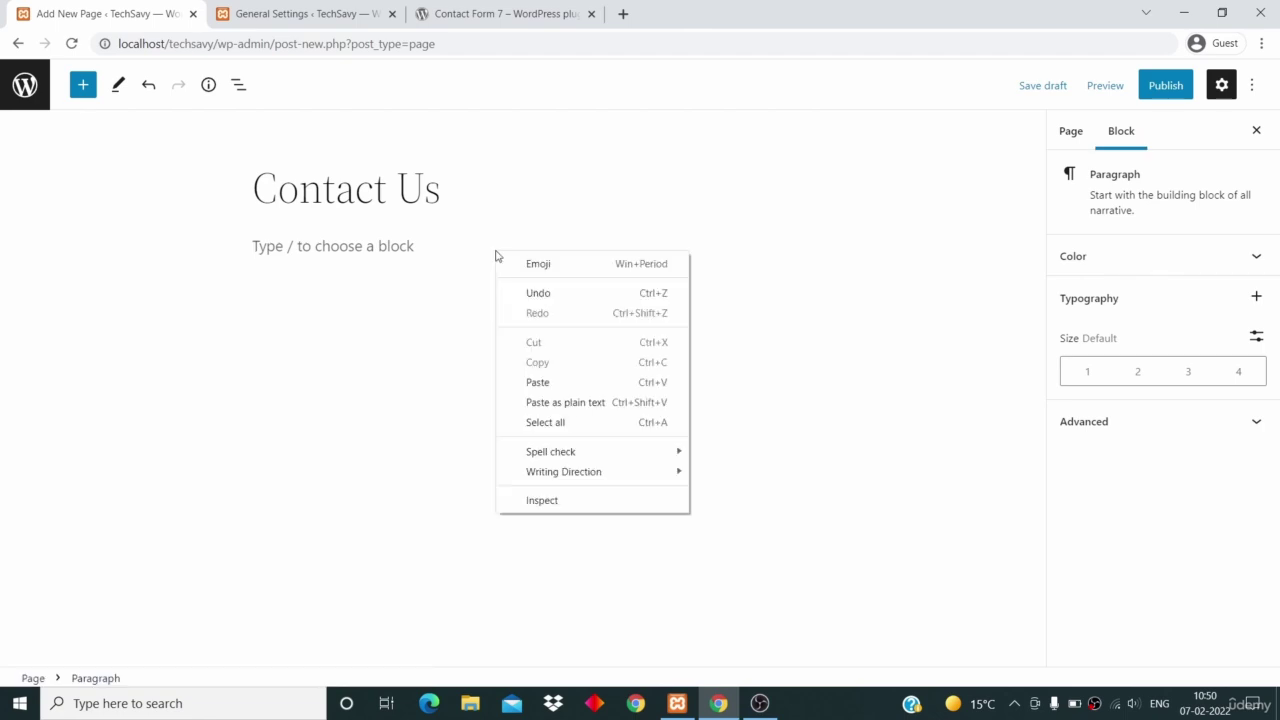
click(541, 387)
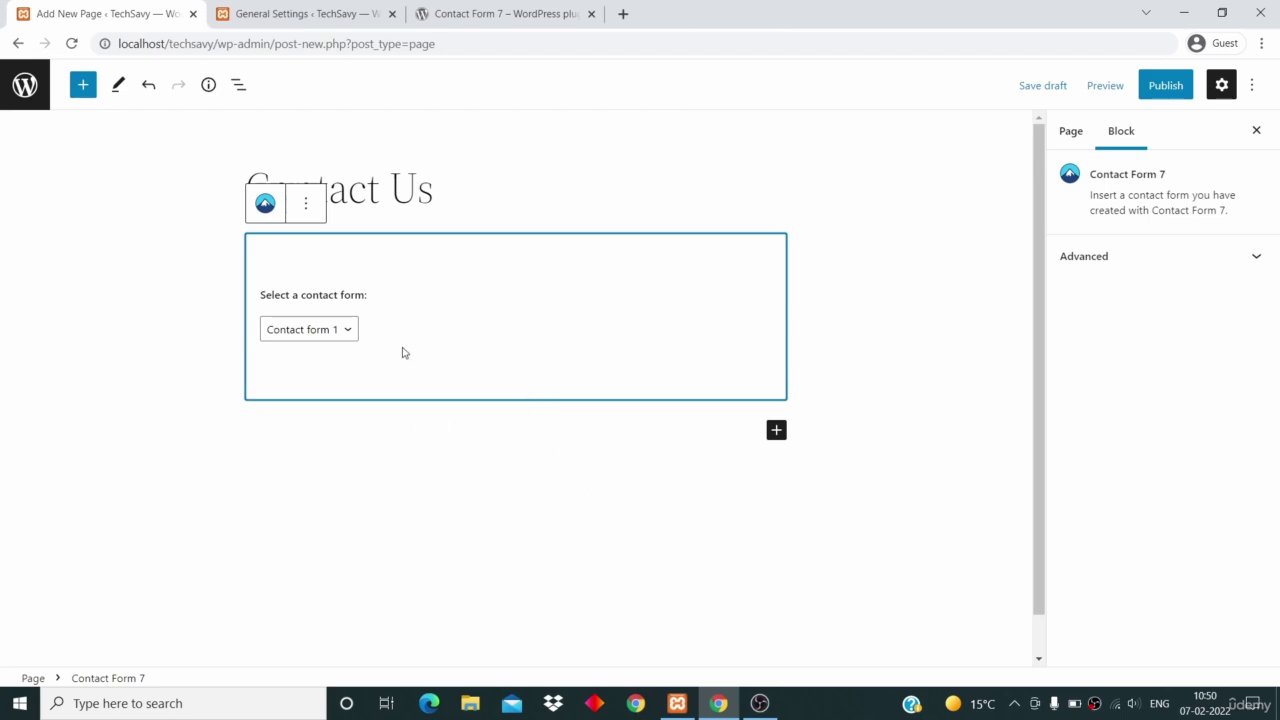
click(338, 333)
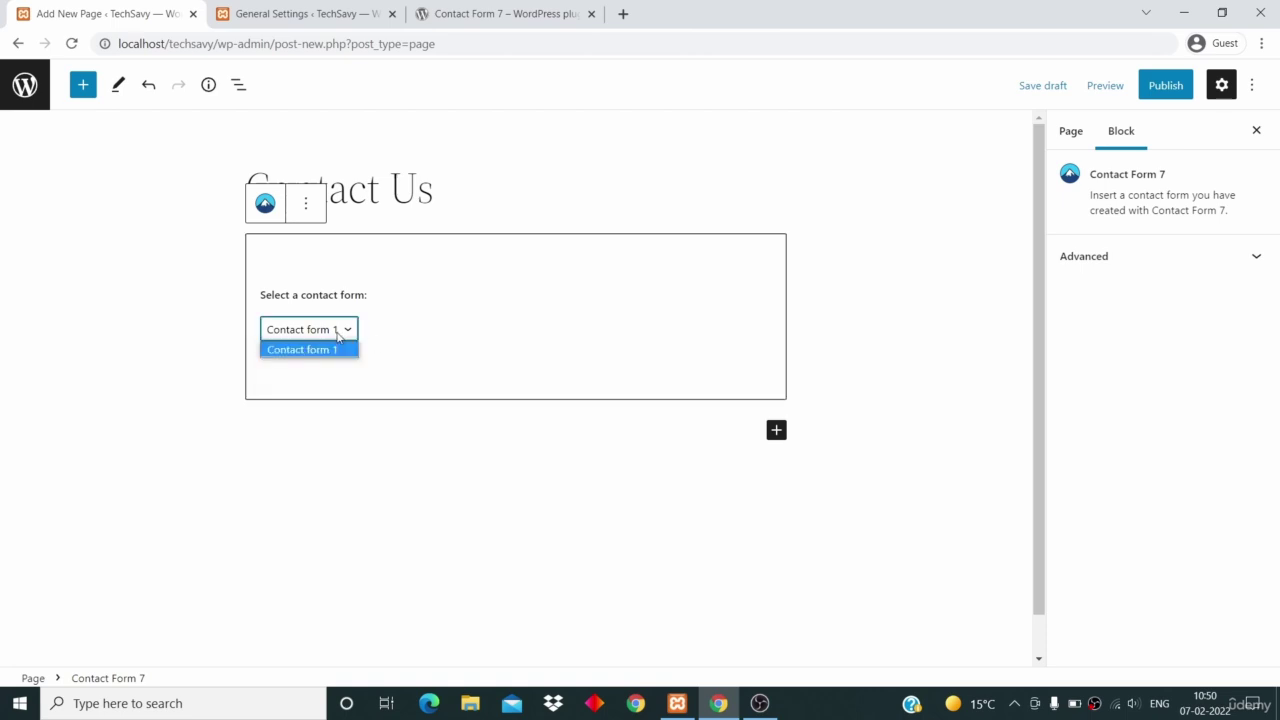
click(338, 334)
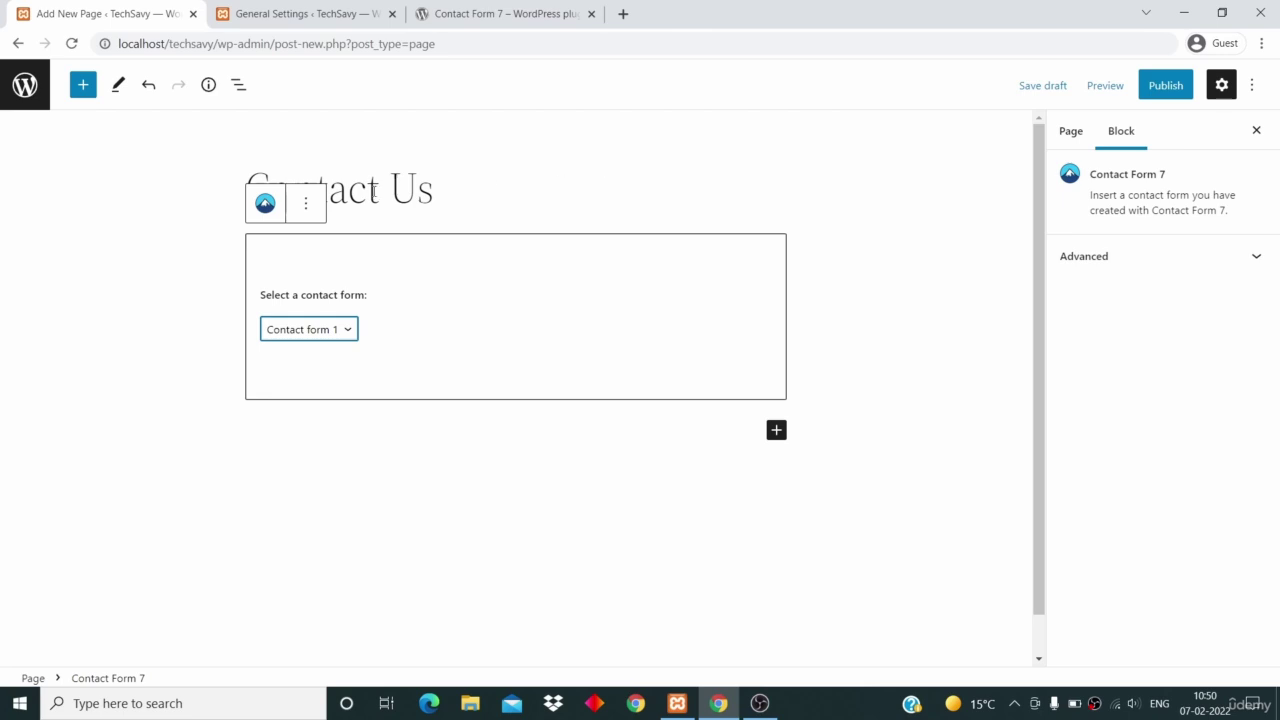
Step: Check the contact form block's options and publish the Contact Us page
key(shift+Tab)
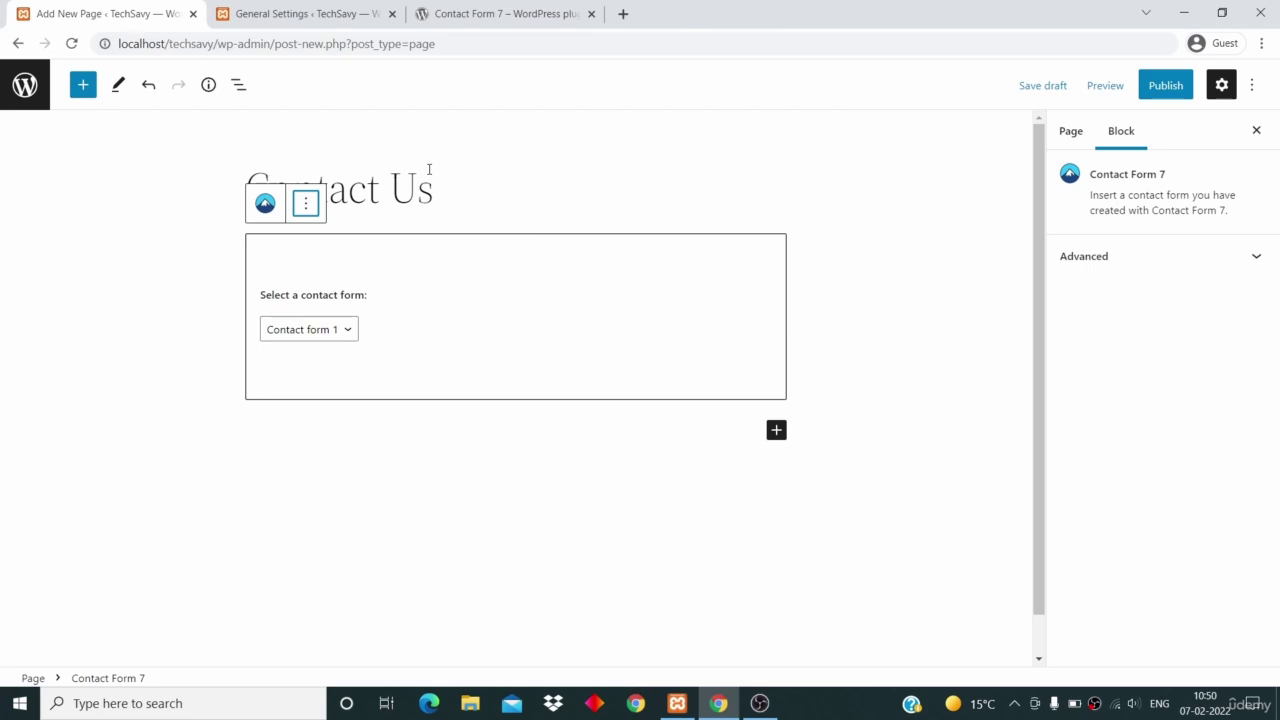
click(307, 210)
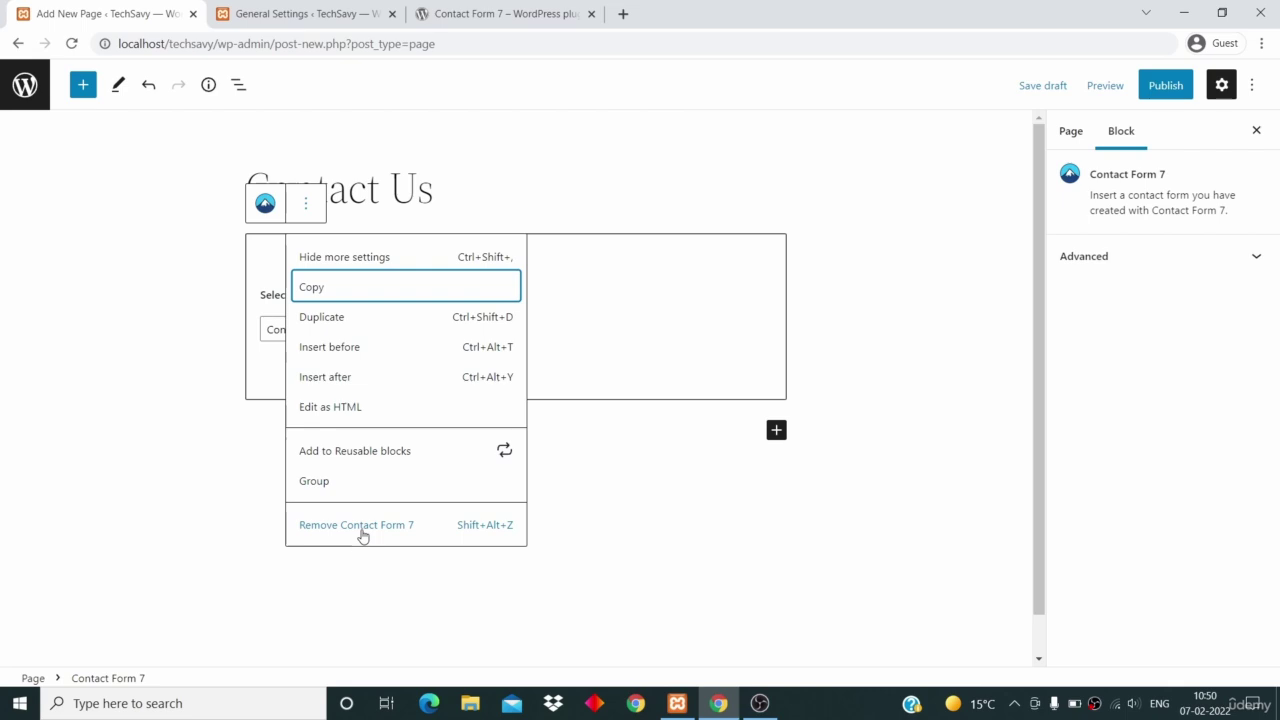
click(536, 159)
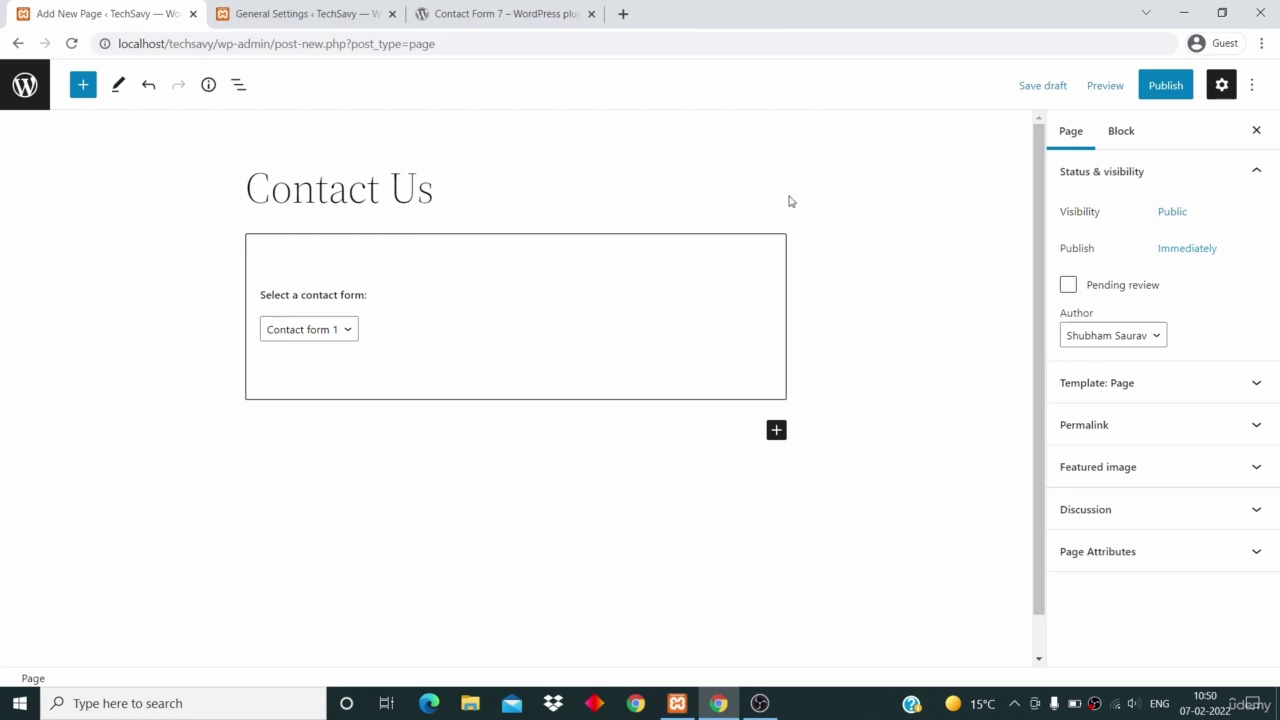
click(1166, 85)
click(1101, 88)
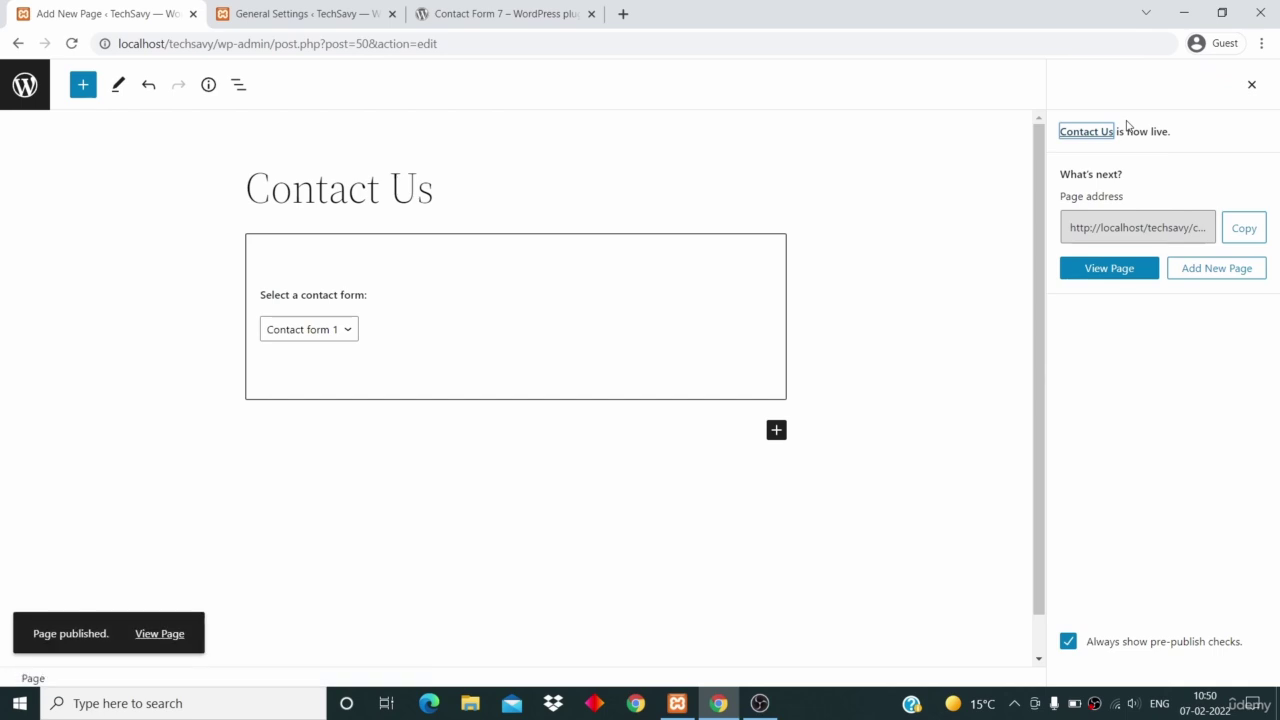
Step: View the live Contact Us page and check its name, email, subject, message fields and Submit button
click(1121, 272)
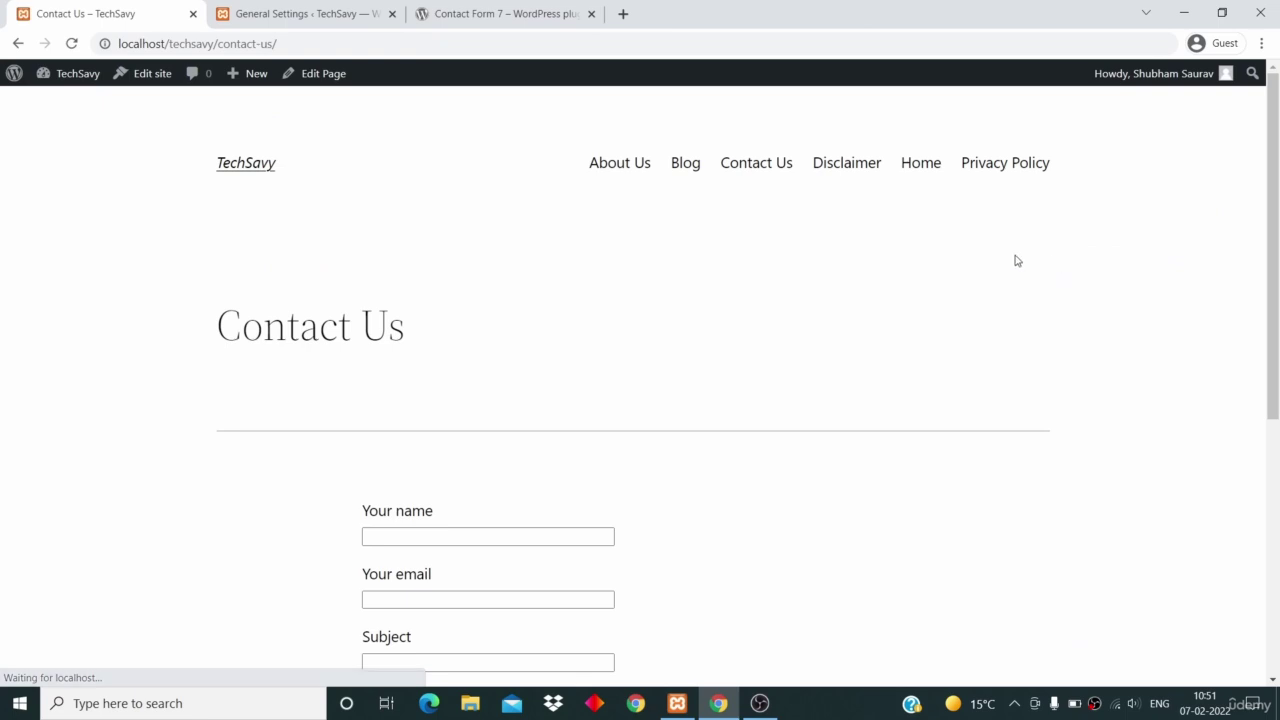
scroll(910, 267, down, 3)
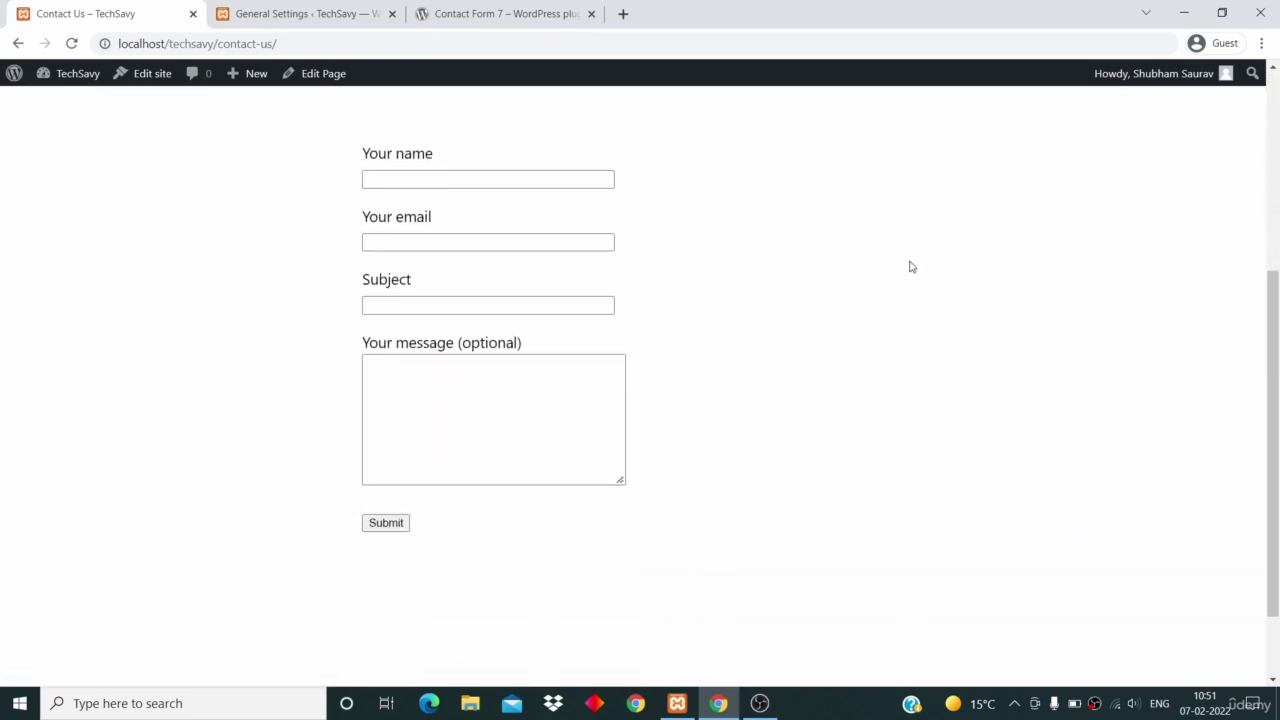
click(440, 438)
scroll(531, 354, up, 1)
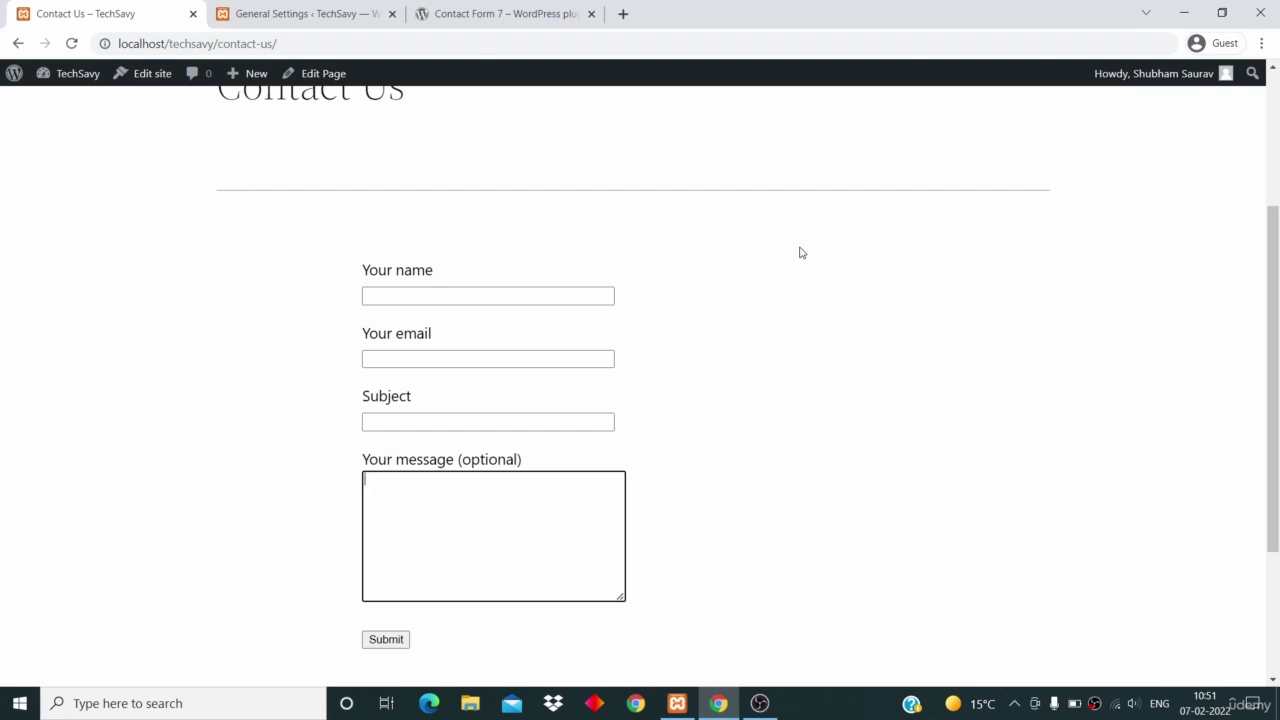
click(944, 417)
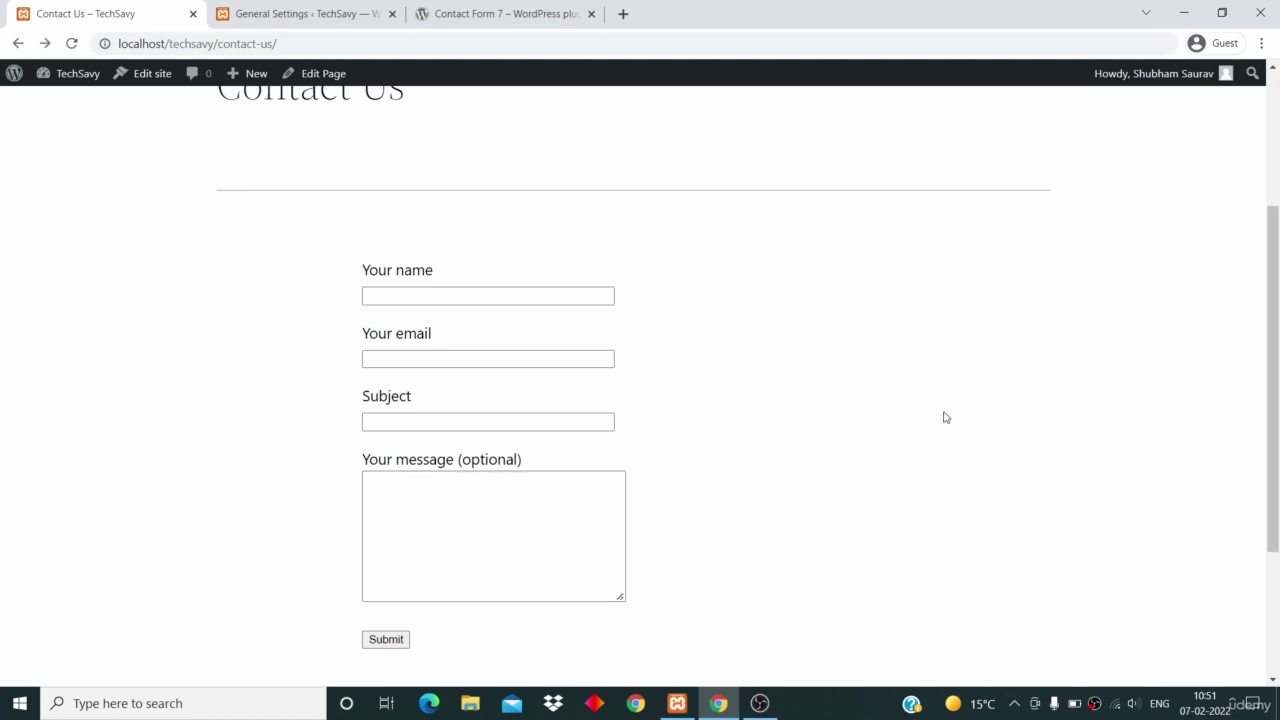
scroll(944, 417, up, 3)
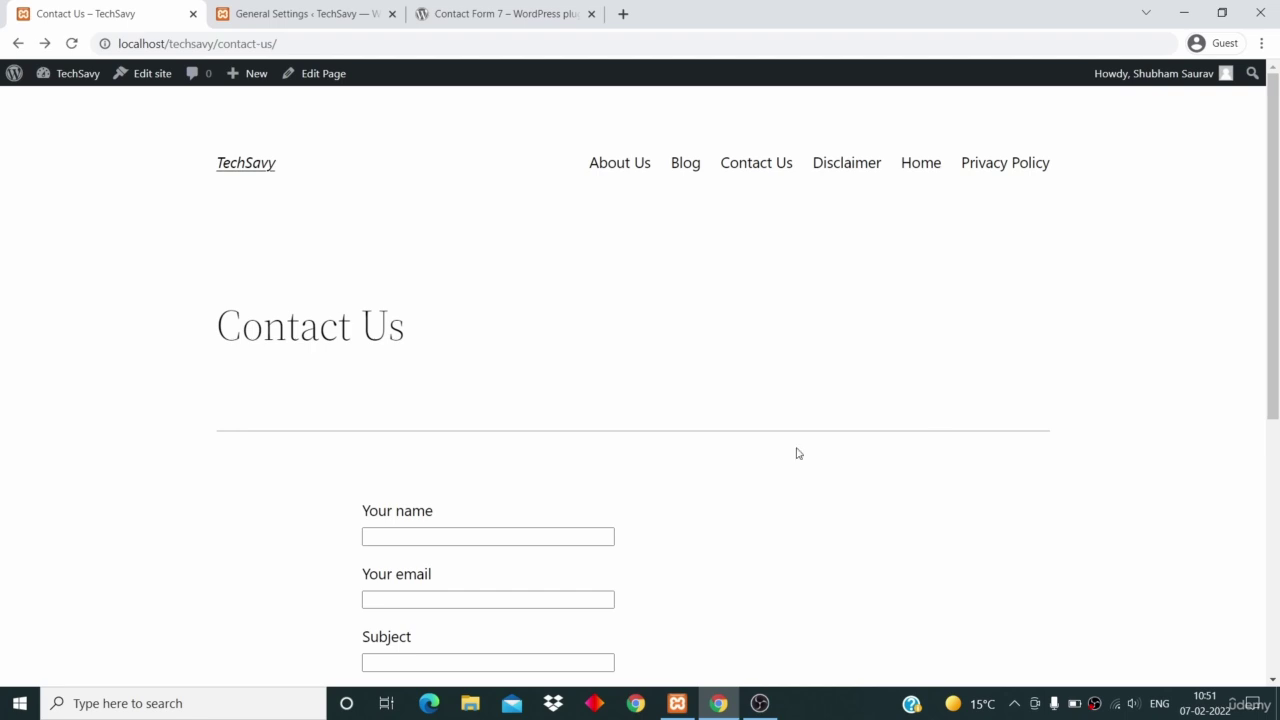
scroll(797, 453, down, 2)
scroll(882, 352, up, 2)
scroll(882, 352, down, 3)
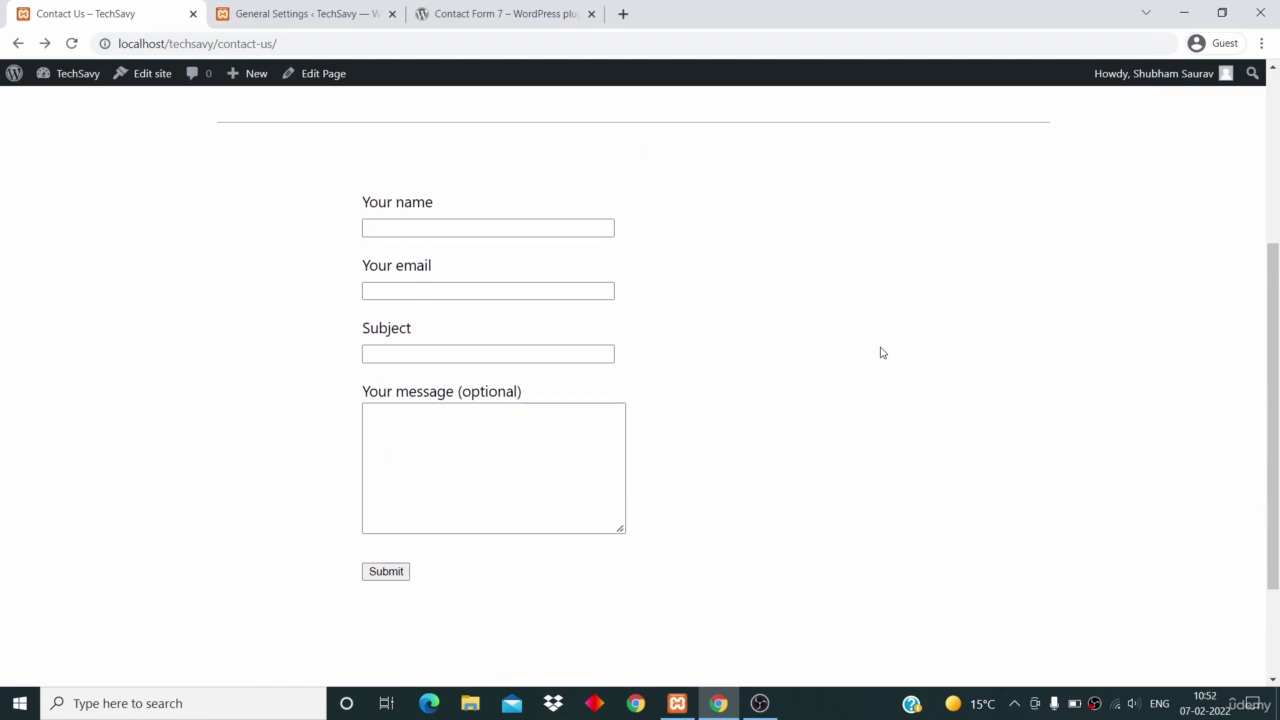
scroll(882, 352, up, 3)
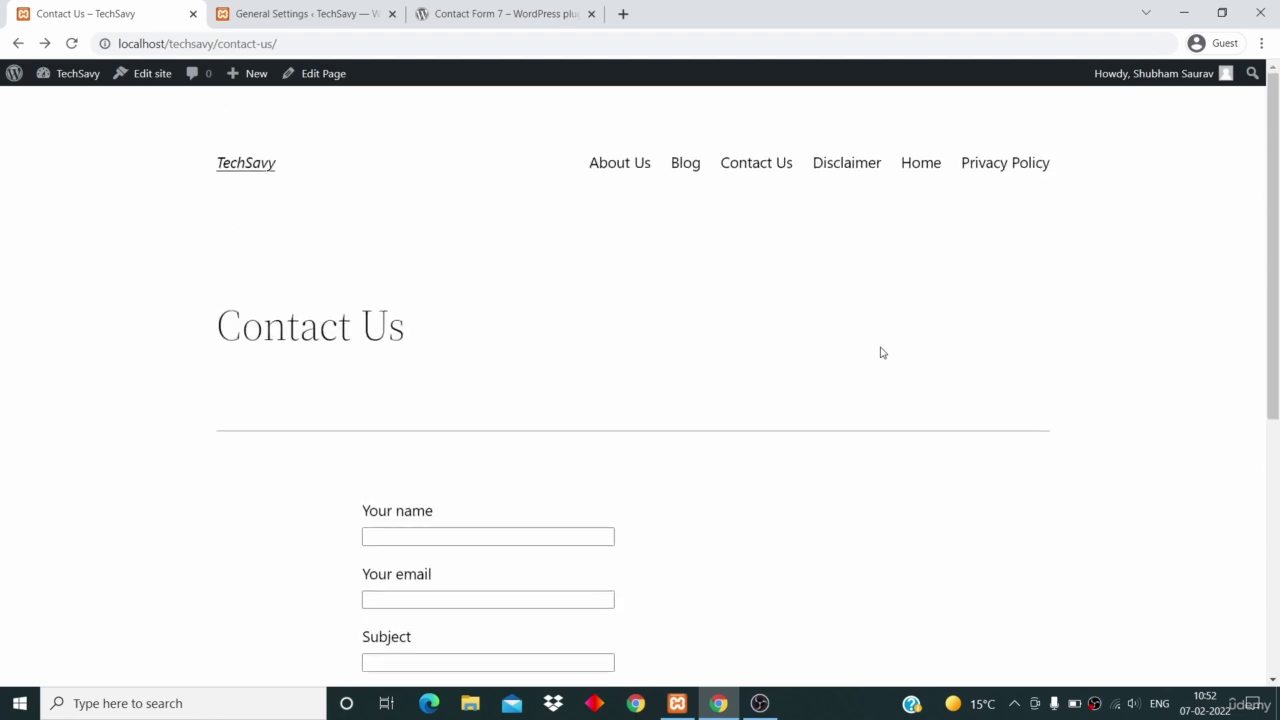
scroll(882, 352, down, 3)
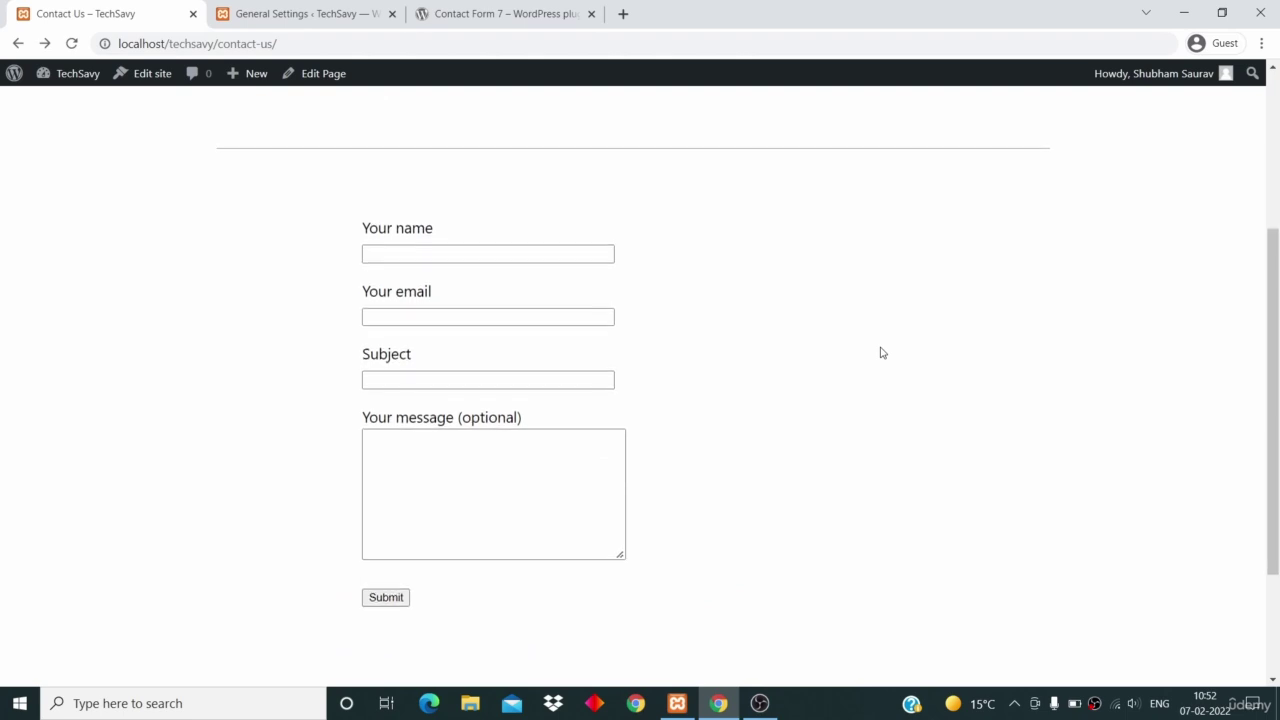
scroll(882, 352, up, 3)
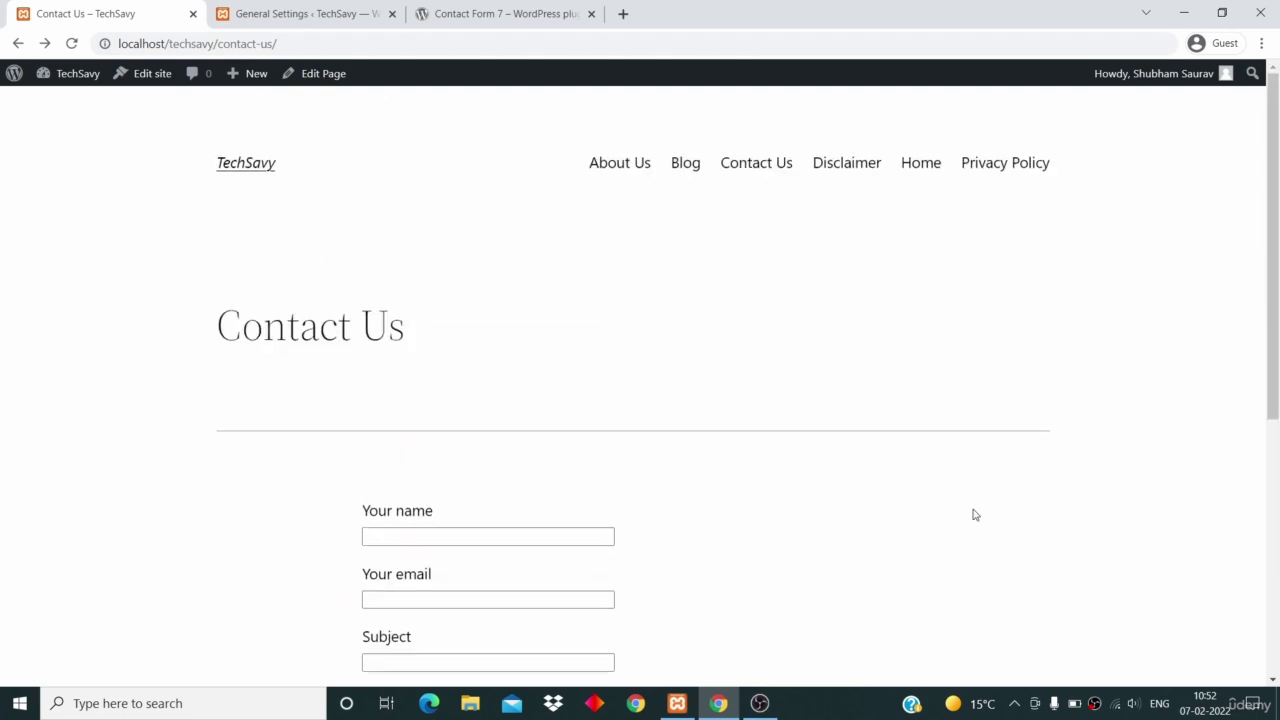